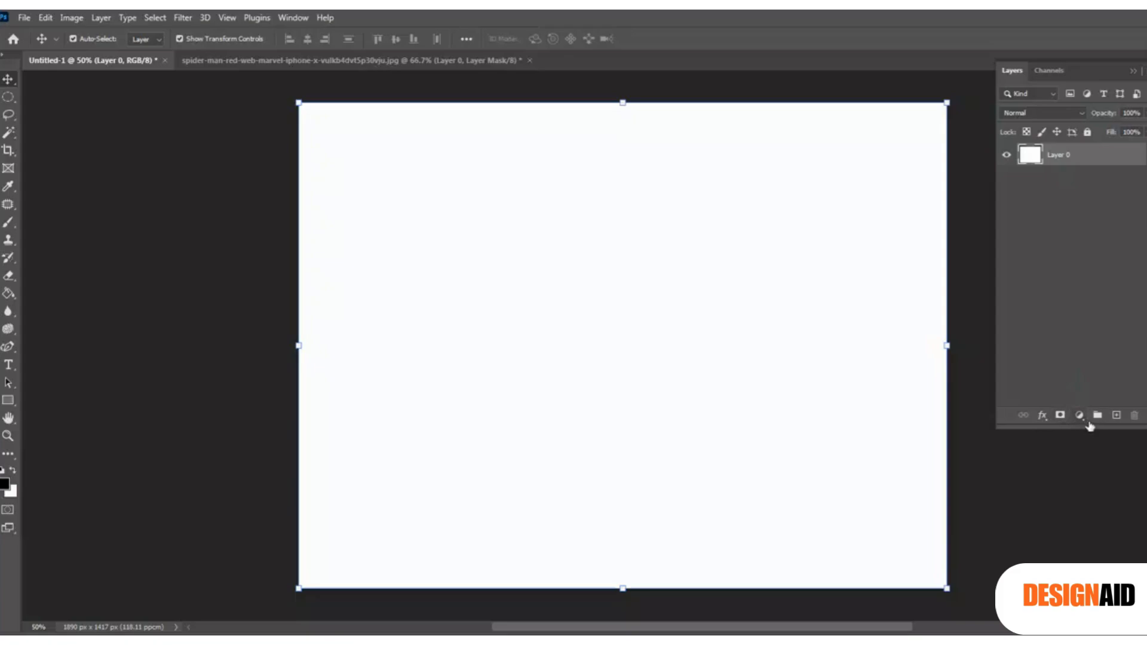
# Add a Solid Color fill layer in red cd0202 and delete the white Layer 0.
pyautogui.click(1083, 421)
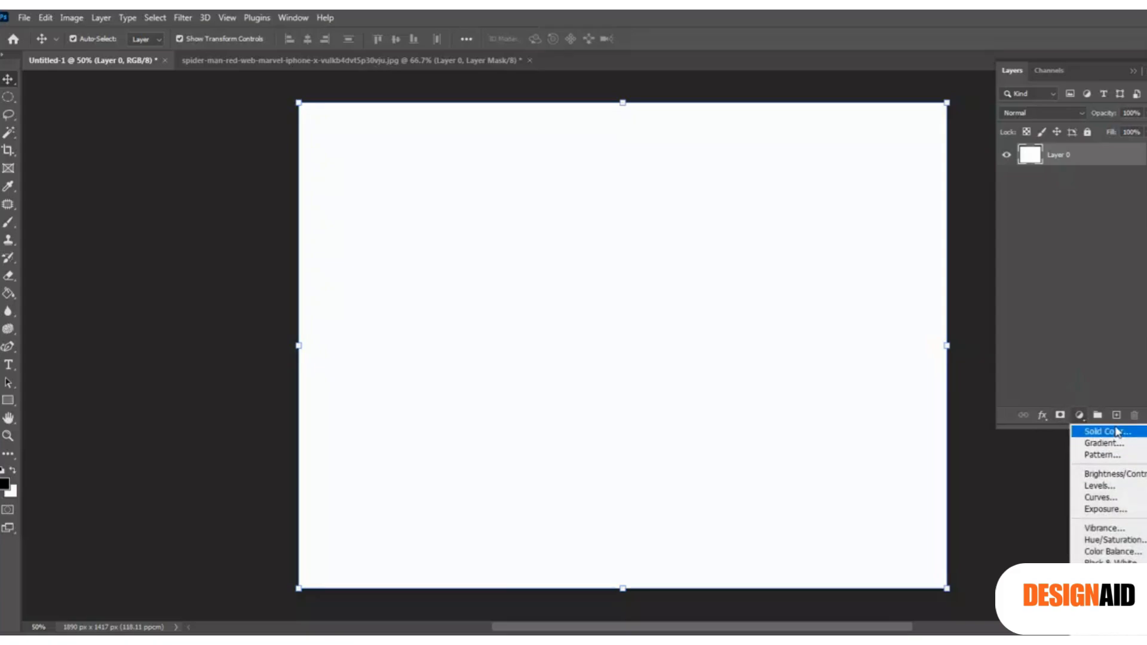
pyautogui.click(1119, 433)
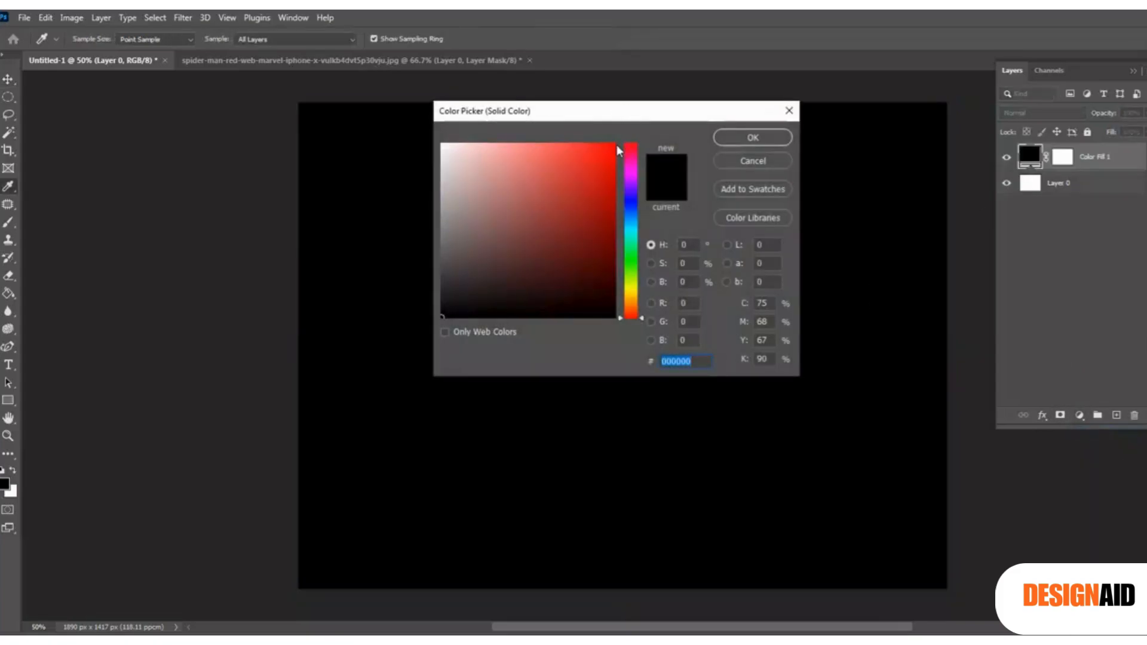
pyautogui.click(611, 147)
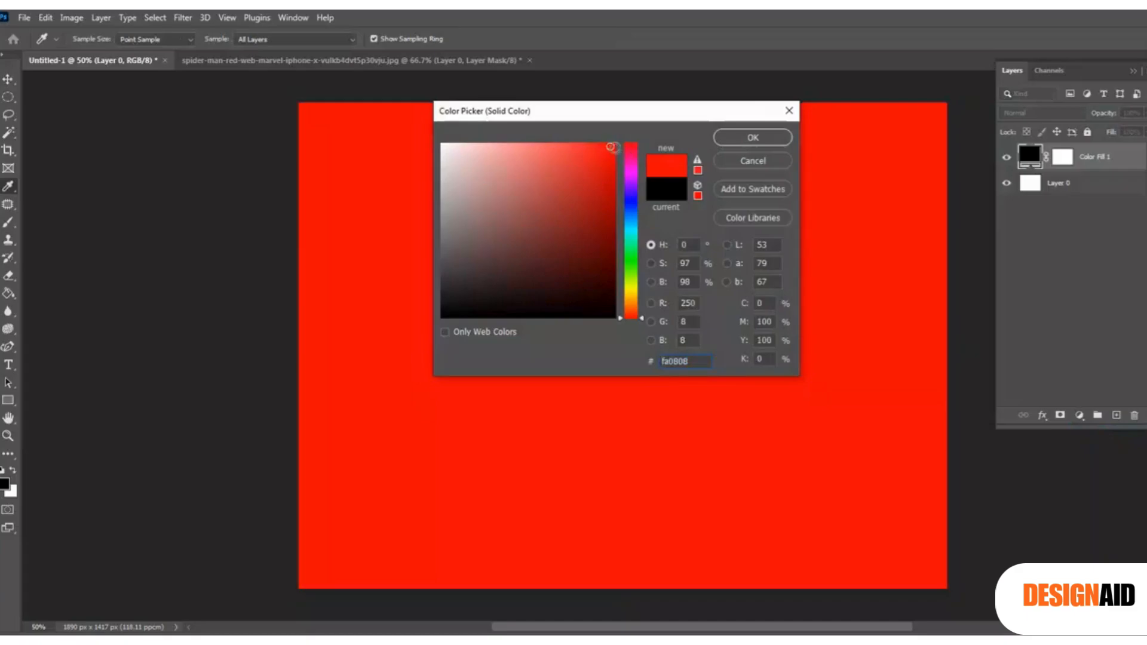
pyautogui.moveTo(610, 147); pyautogui.dragTo(614, 179)
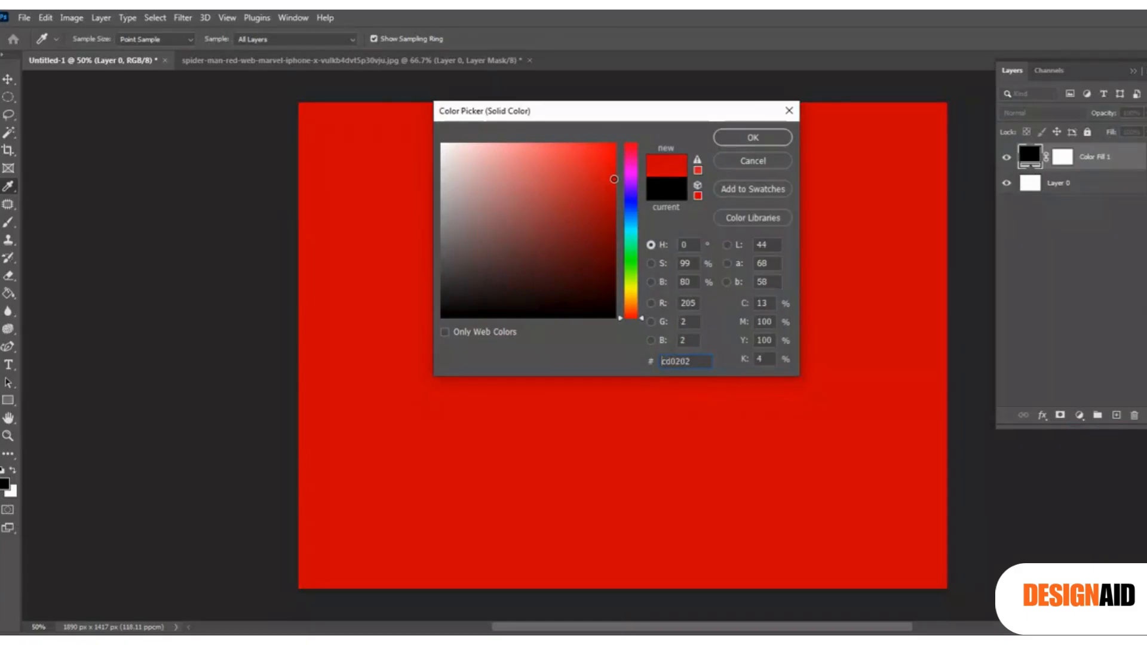
pyautogui.click(753, 138)
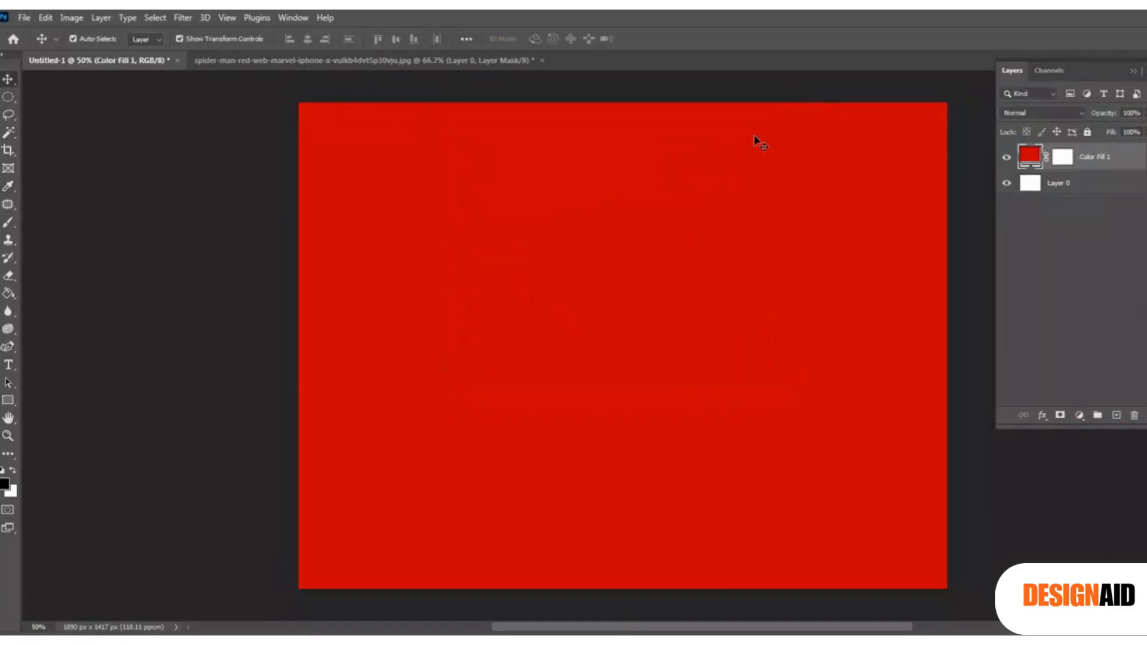
pyautogui.click(1069, 190)
pyautogui.press('Delete')
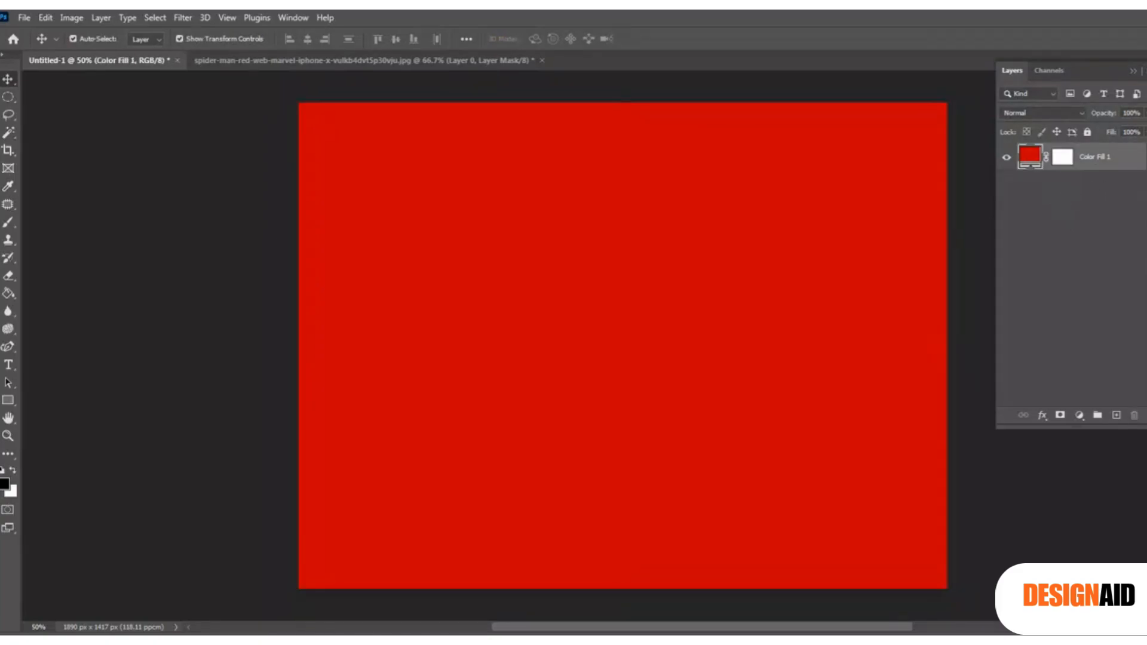
# Bring the masked Spider-Man cutout into the Untitled-1 document and enlarge it to about 258% width and 229% height.
pyautogui.click(362, 58)
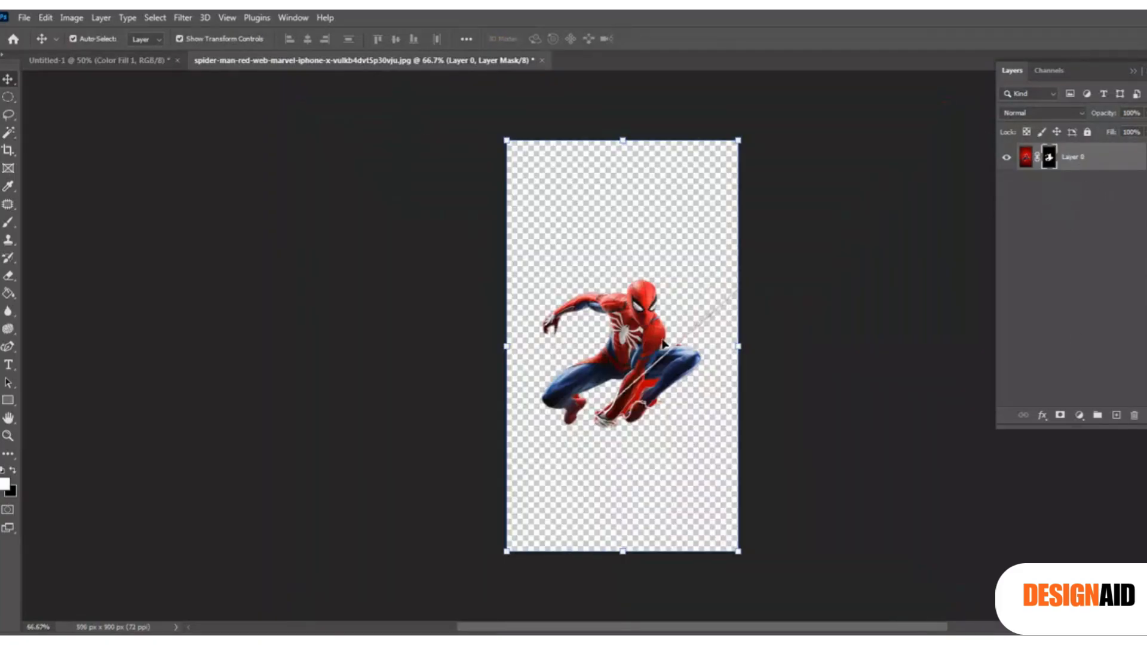
pyautogui.moveTo(82, 72); pyautogui.dragTo(540, 353)
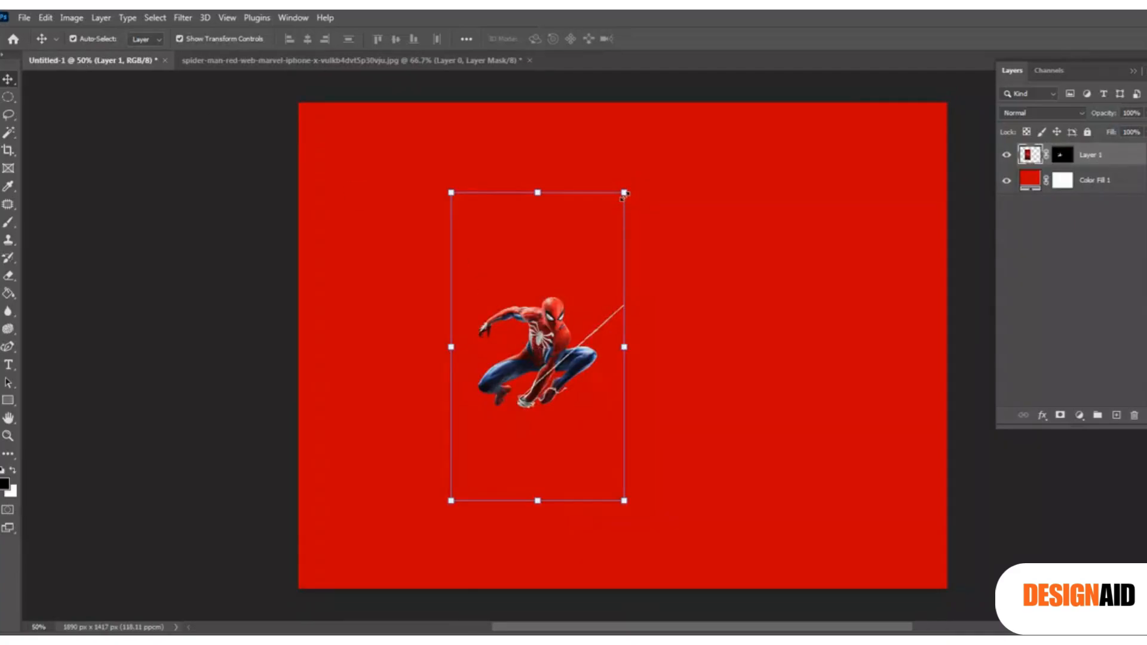
pyautogui.moveTo(624, 193); pyautogui.dragTo(703, 57)
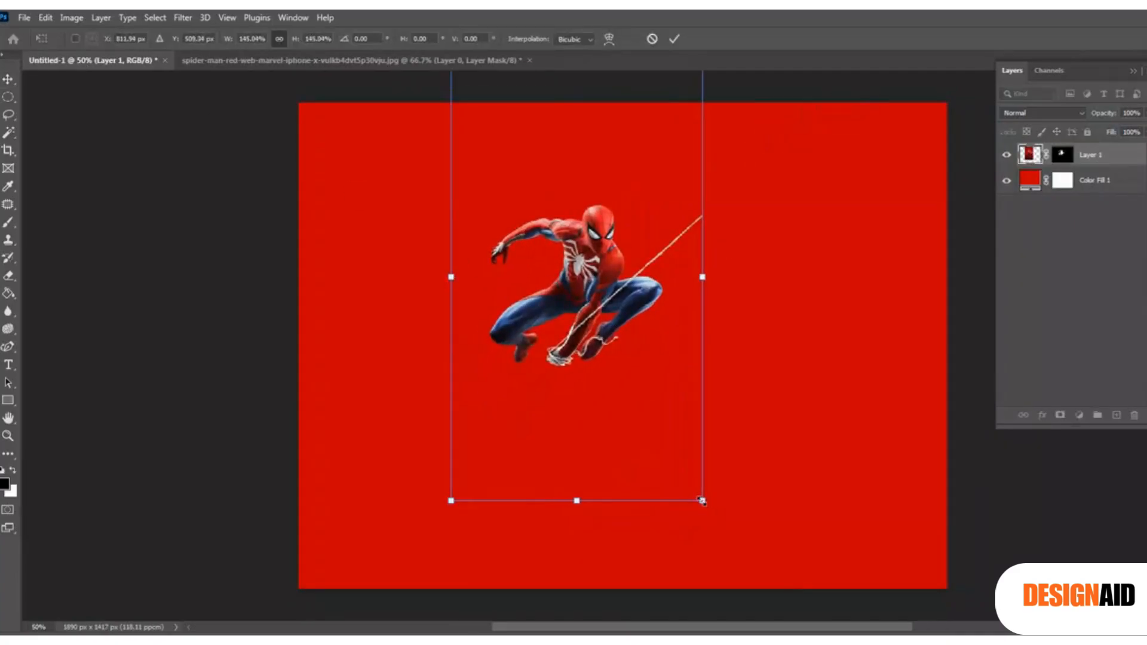
pyautogui.moveTo(702, 501); pyautogui.dragTo(822, 620)
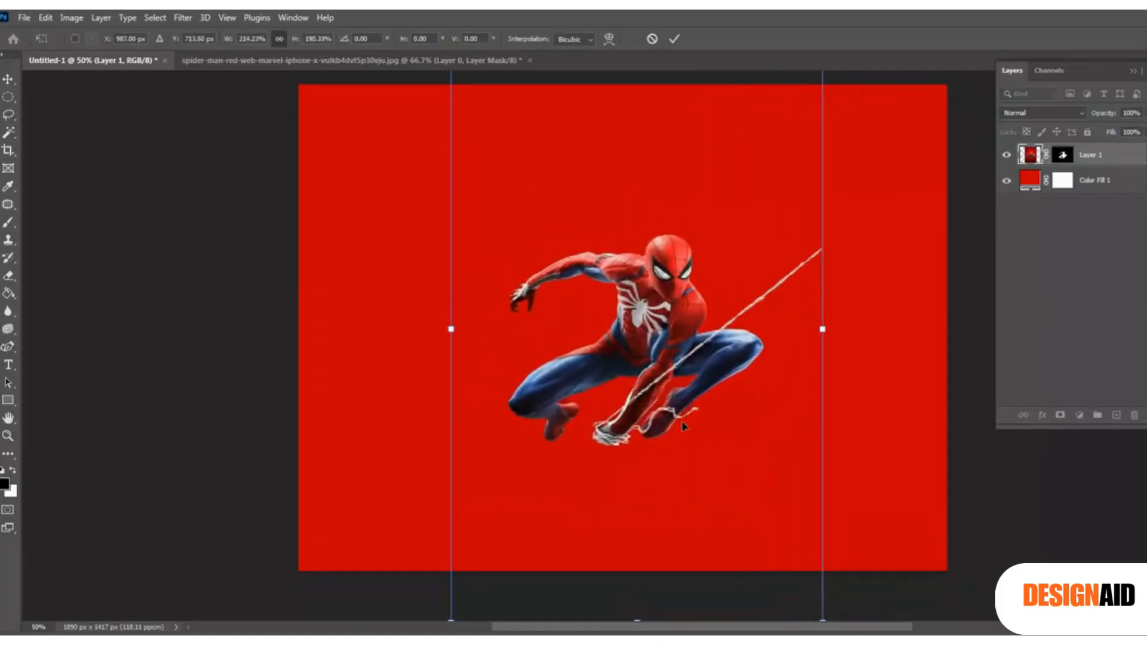
pyautogui.scroll(-1, 628, 359)
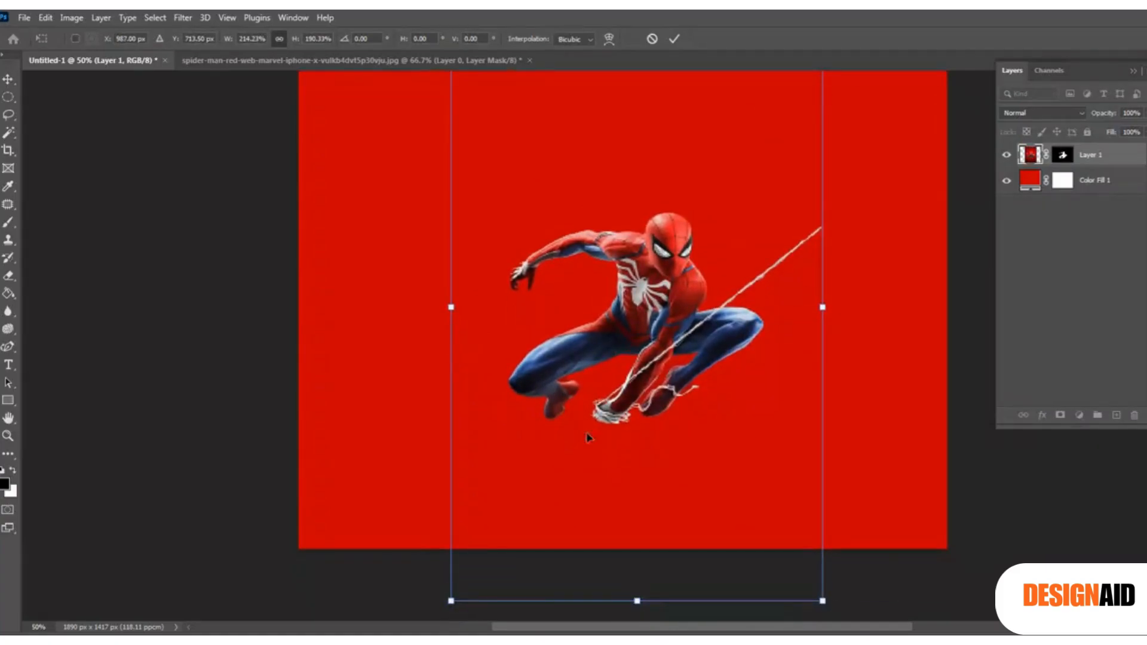
pyautogui.moveTo(470, 601); pyautogui.dragTo(433, 541)
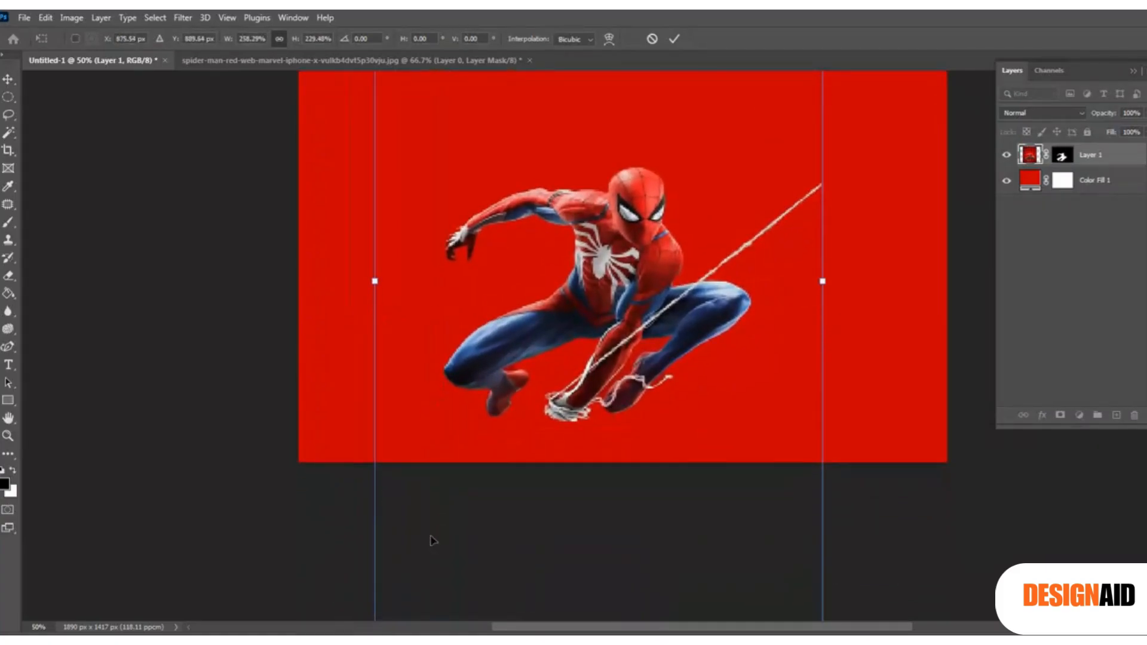
# Move the enlarged Spider-Man up to about X 912 px, Y 590 px, near the canvas centre.
pyautogui.scroll(2, 622, 335)
pyautogui.moveTo(600, 383); pyautogui.dragTo(645, 274)
pyautogui.scroll(4, 750, 197)
pyautogui.moveTo(626, 370); pyautogui.dragTo(602, 363)
pyautogui.scroll(-2, 691, 317)
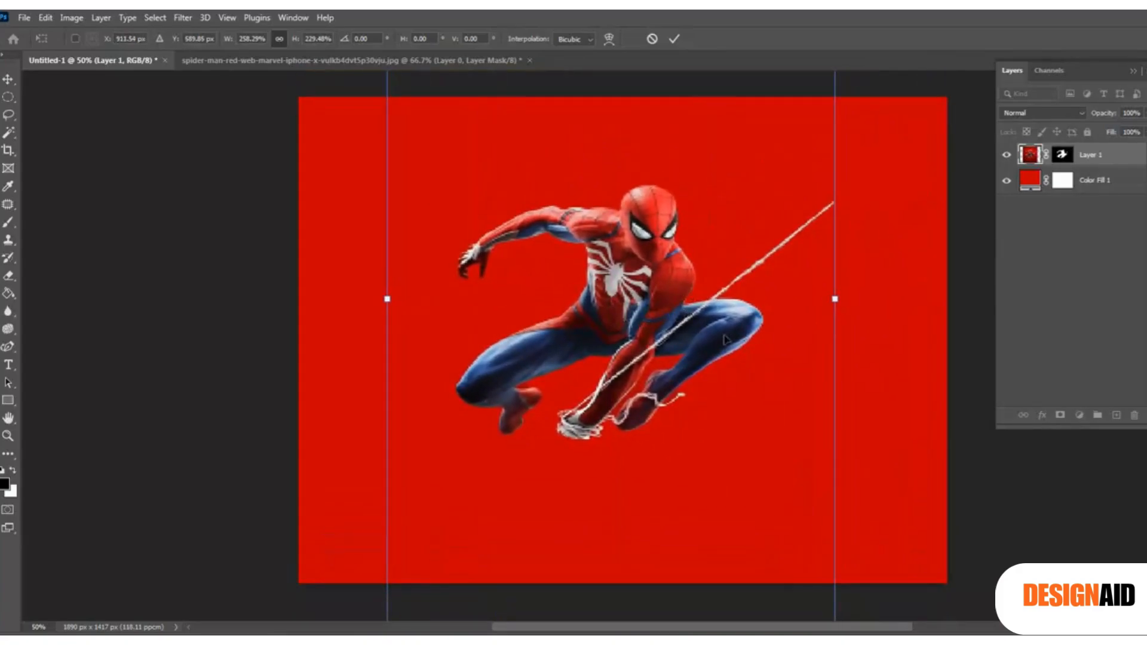
# Enlarge the Spider-Man layer further to about 291% width and 323% height.
pyautogui.scroll(-1, 817, 550)
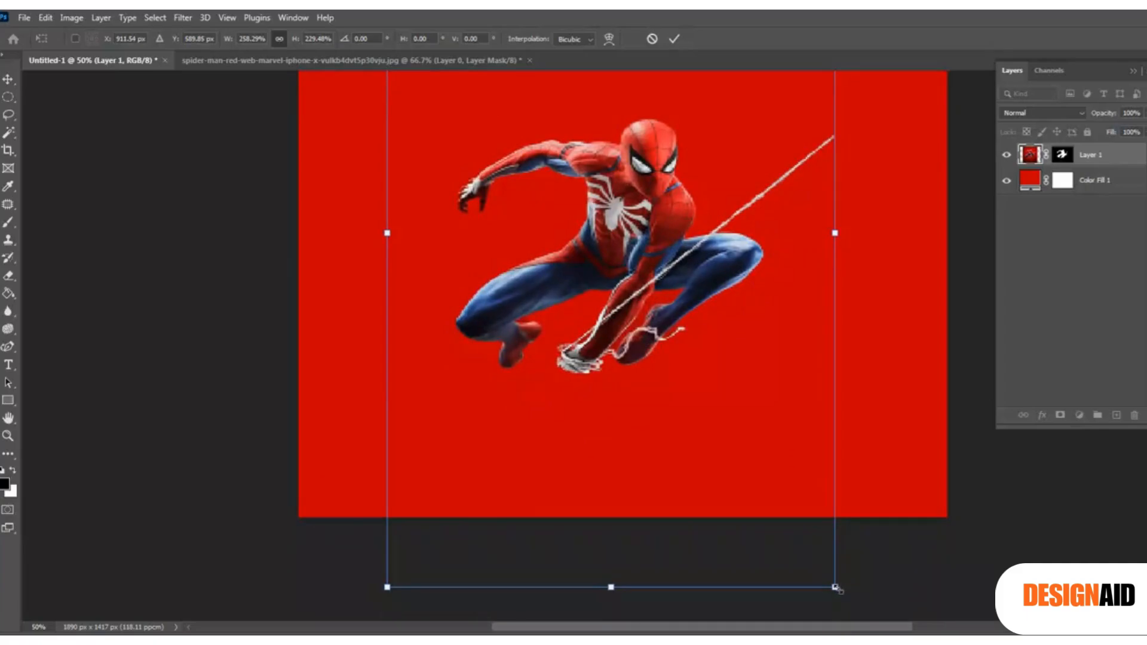
pyautogui.moveTo(836, 588); pyautogui.dragTo(893, 631)
pyautogui.scroll(-3, 729, 381)
pyautogui.scroll(3, 752, 253)
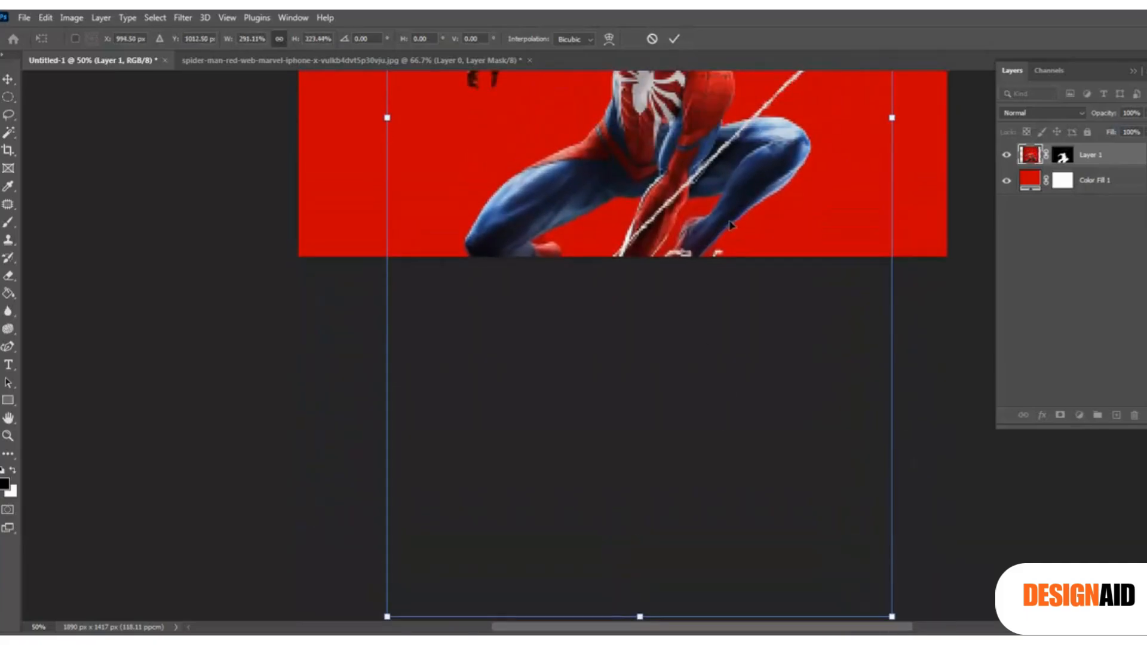
# Move Spider-Man to the canvas's horizontal centre at about X 945 px, Y 771 px, and apply the transform.
pyautogui.scroll(8, 730, 225)
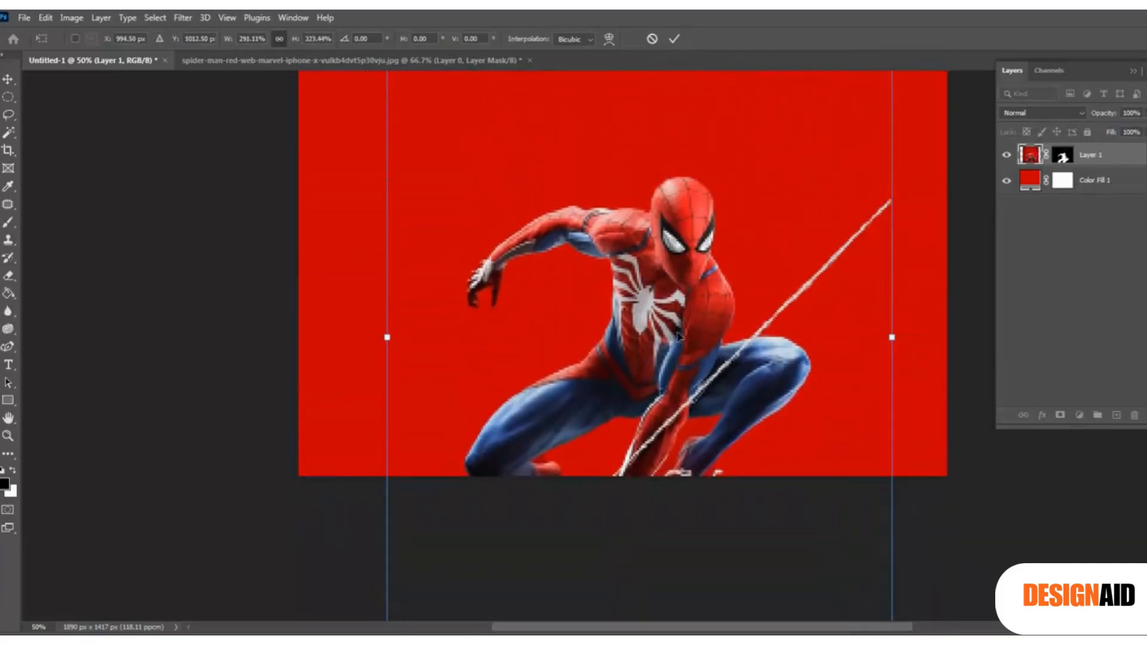
pyautogui.moveTo(678, 335); pyautogui.dragTo(673, 275)
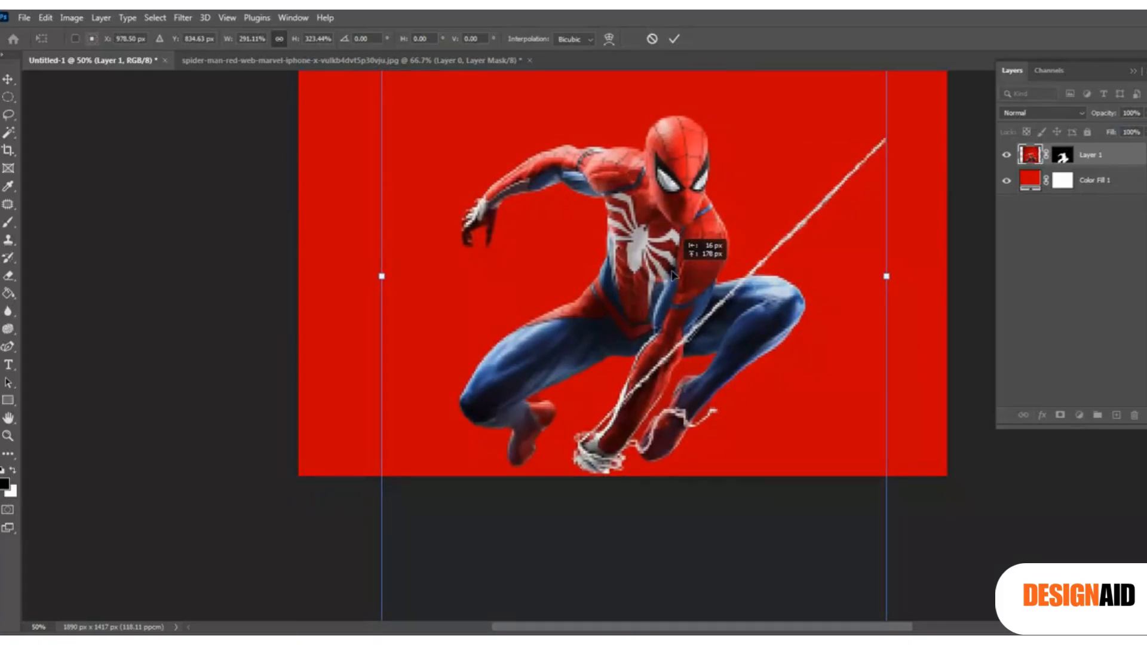
pyautogui.scroll(6, 699, 197)
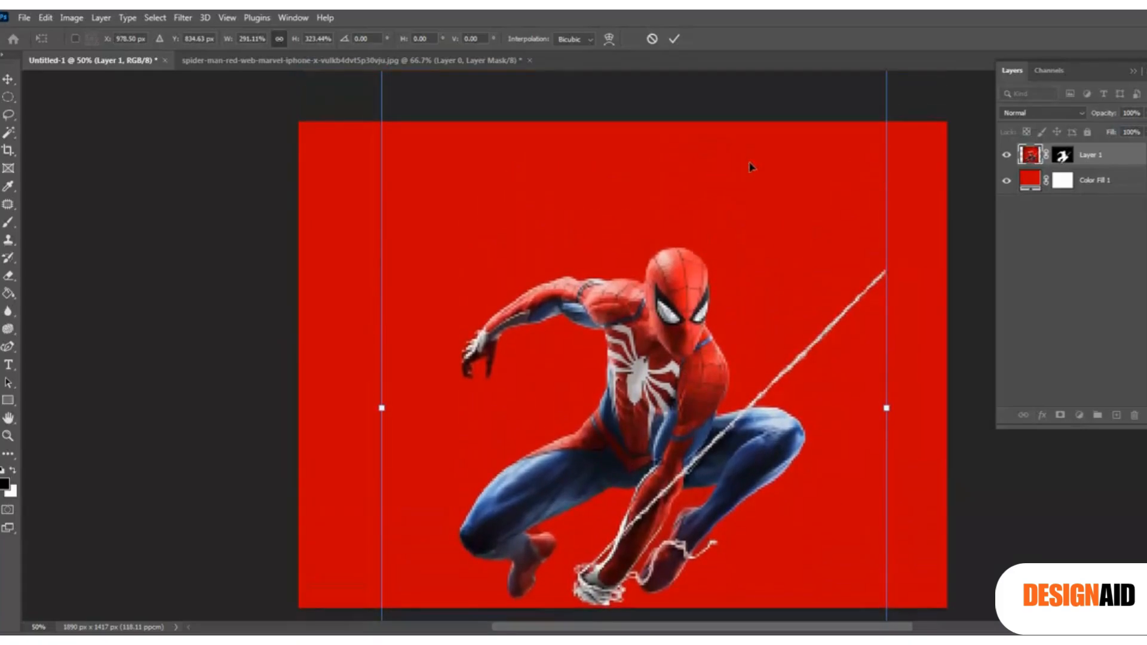
pyautogui.scroll(2, 729, 251)
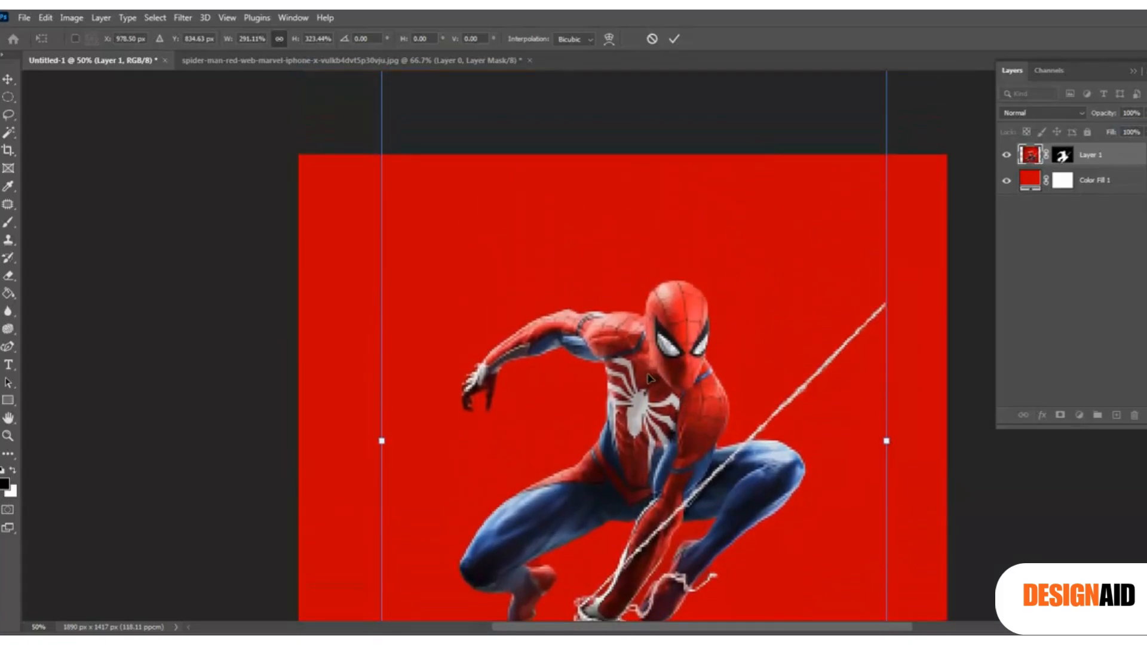
pyautogui.moveTo(649, 377); pyautogui.dragTo(640, 355)
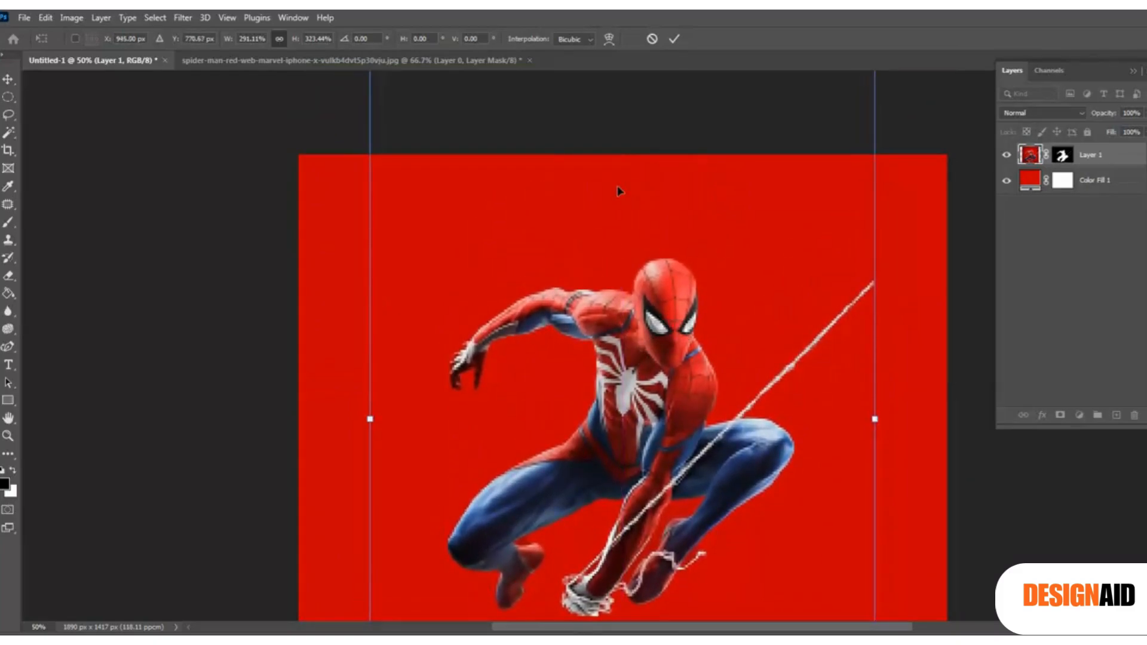
pyautogui.scroll(-3, 722, 202)
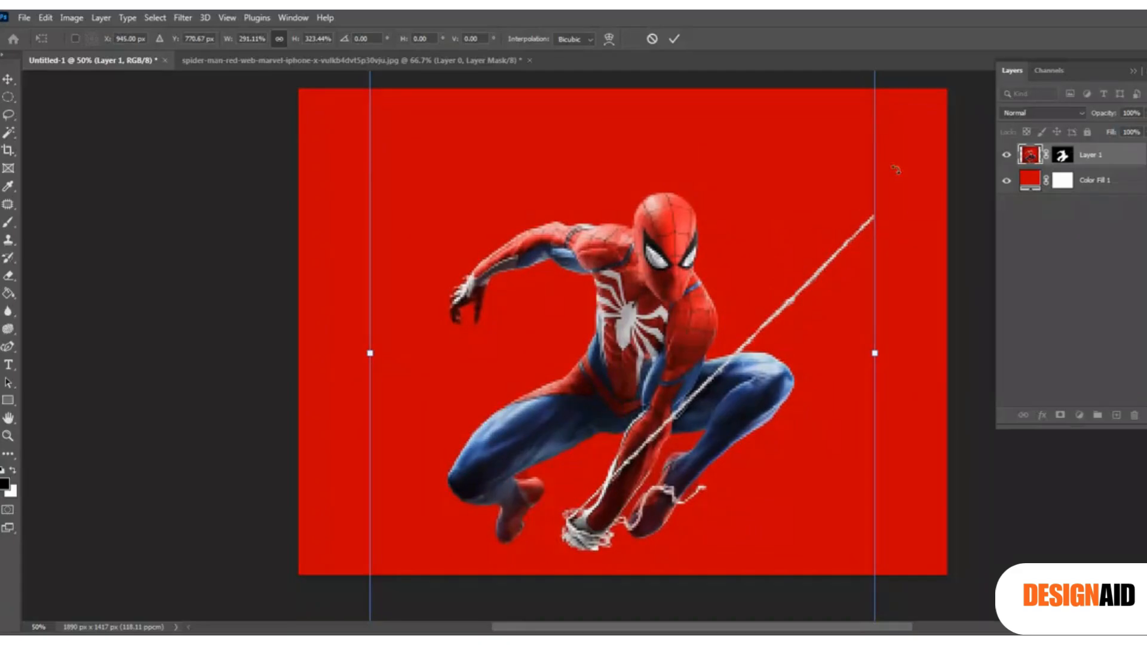
pyautogui.click(674, 40)
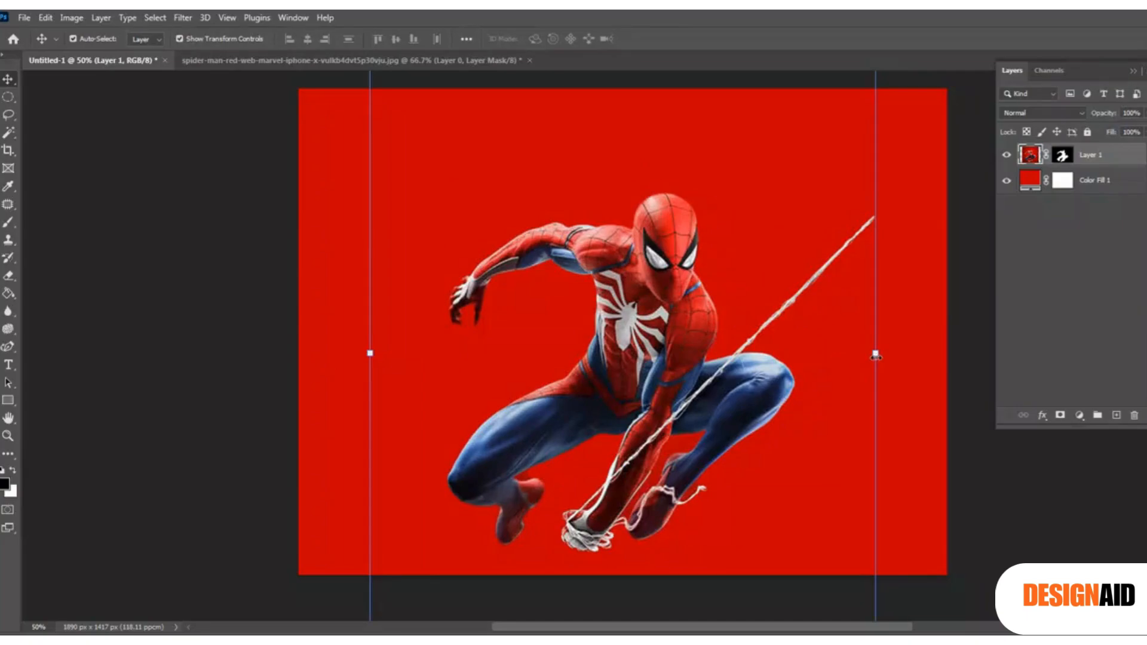
# Enlarge Spider-Man until the web strand reaches the canvas's right edge, and apply the transform.
pyautogui.moveTo(875, 354); pyautogui.dragTo(946, 347)
pyautogui.moveTo(632, 499); pyautogui.dragTo(631, 496)
pyautogui.click(675, 39)
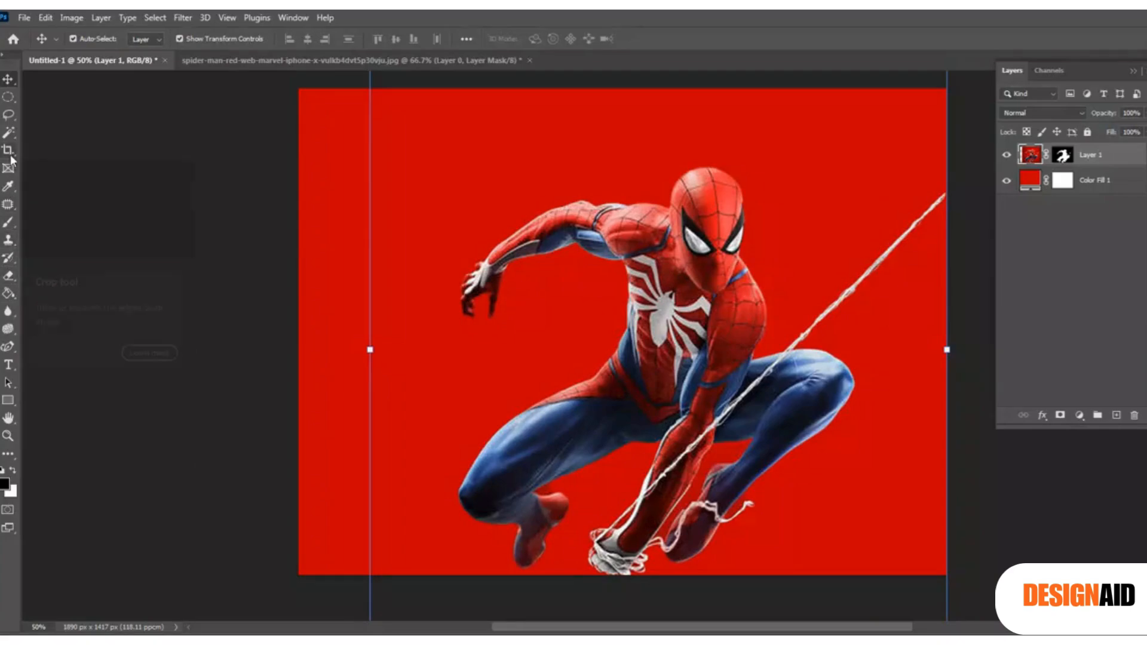
# Add the white text SPIDERMAN in Square721 BT Bold, 36 pt, across the figure's torso.
pyautogui.click(9, 366)
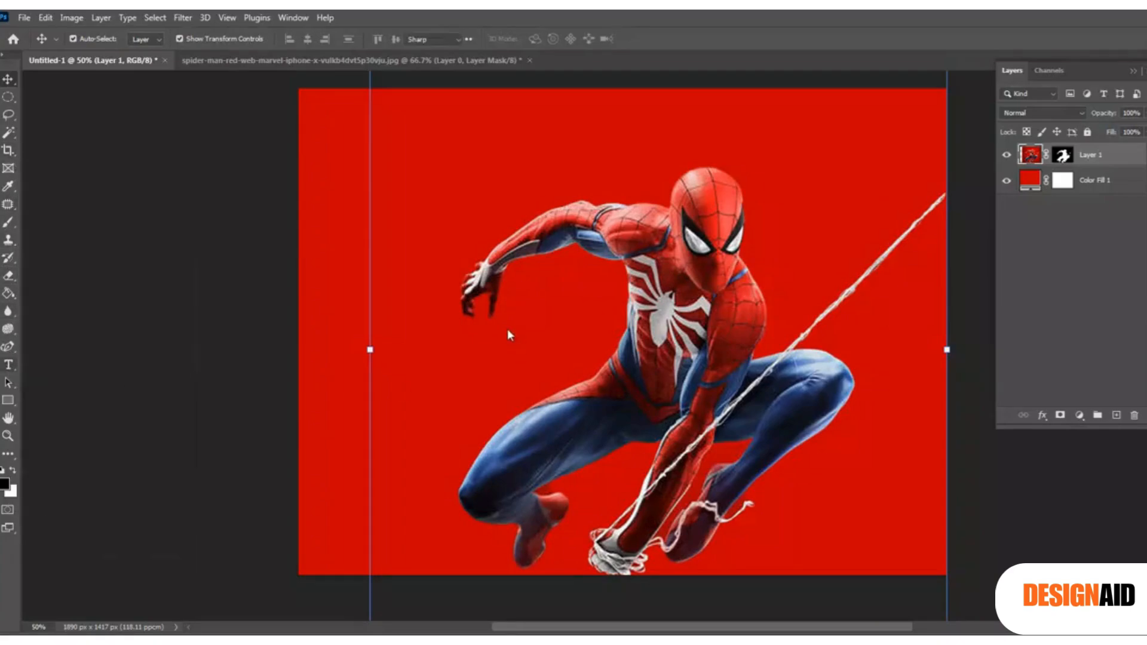
pyautogui.click(459, 348)
pyautogui.write('S')
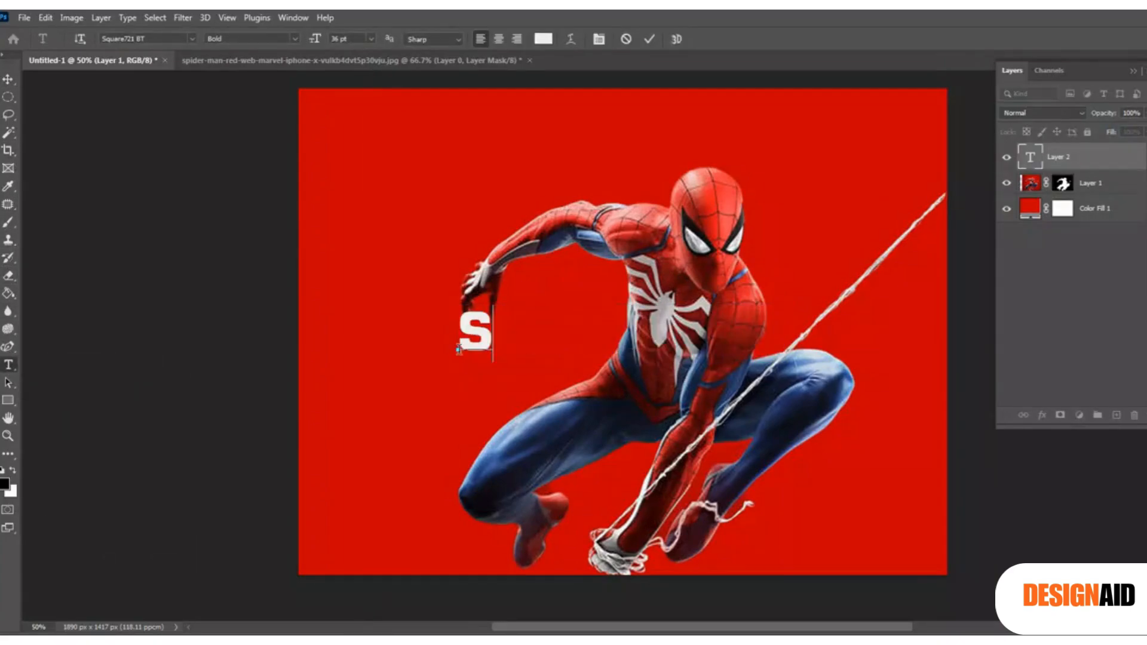
pyautogui.write('PIDE')
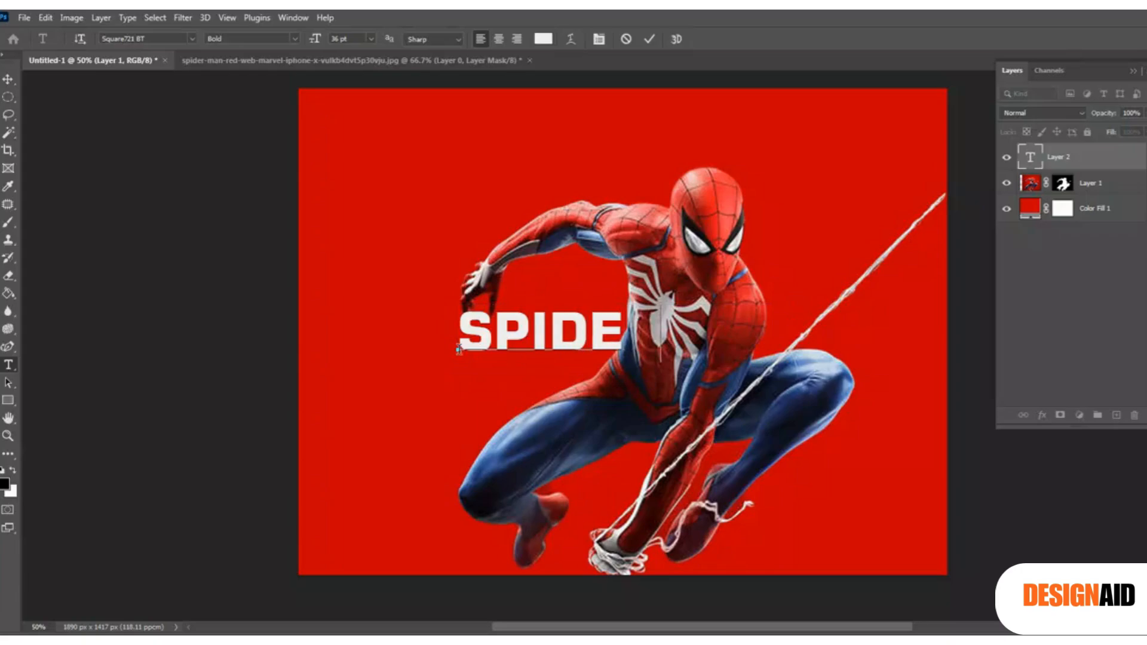
pyautogui.write('RMAN')
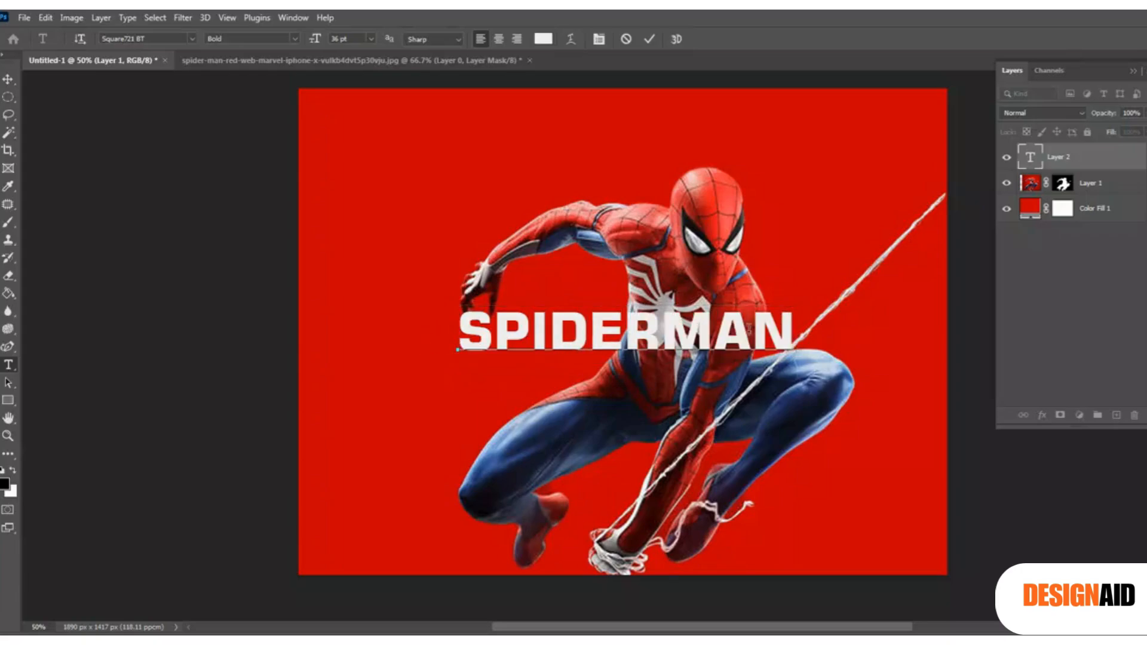
pyautogui.click(648, 39)
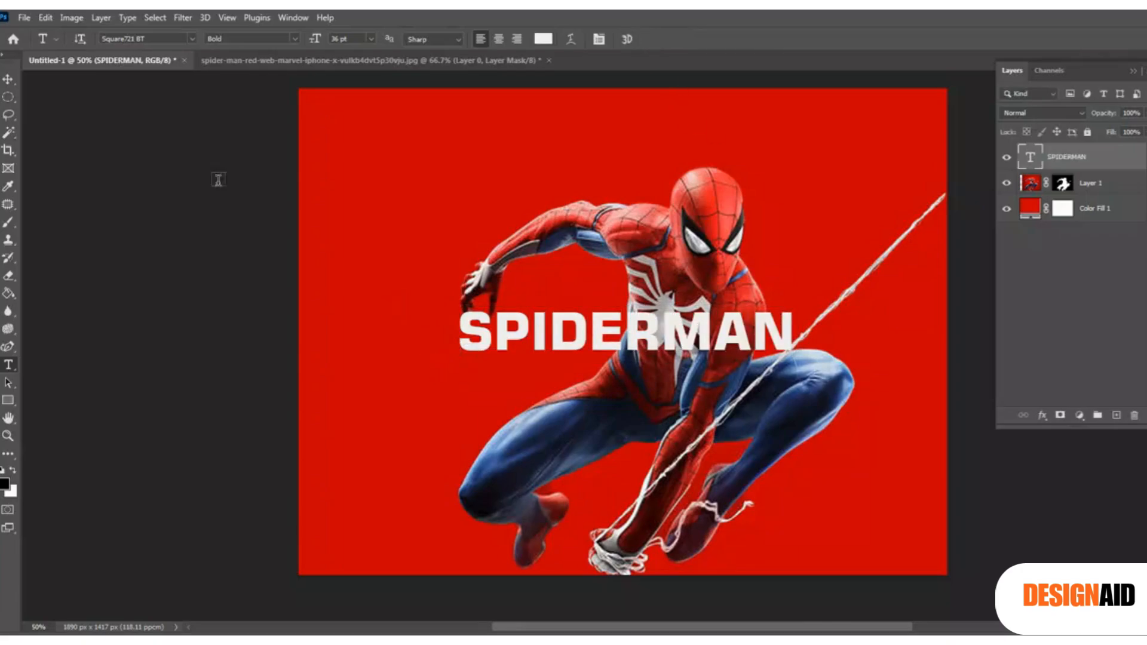
# Enlarge the SPIDERMAN text to span nearly the full canvas width, and apply the transform.
pyautogui.click(672, 342)
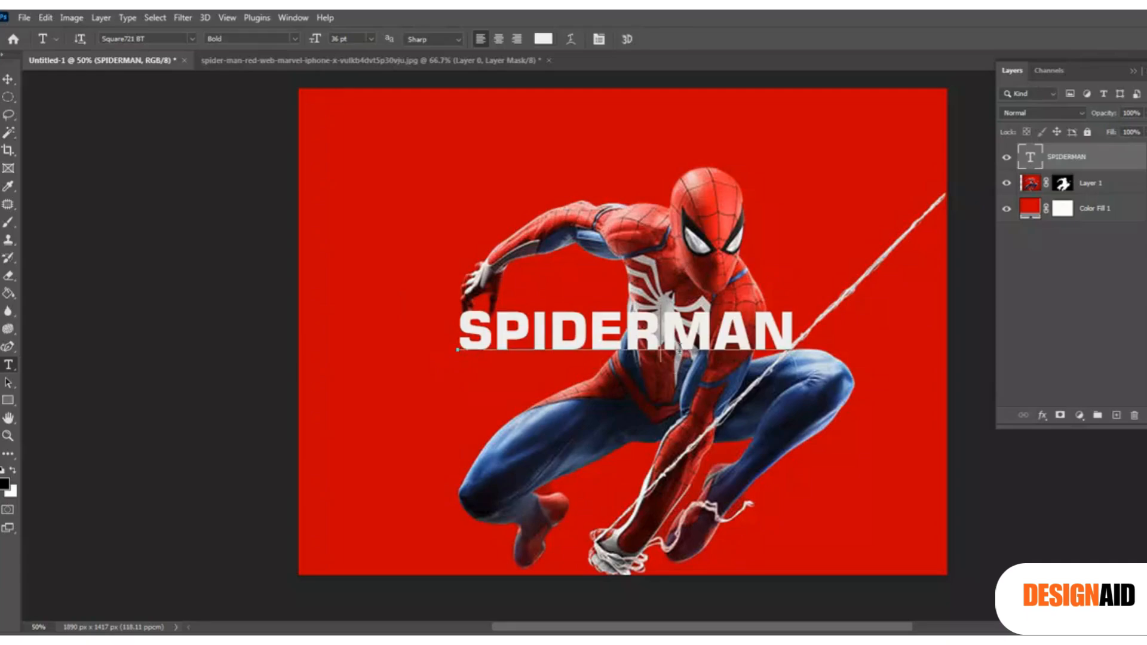
pyautogui.doubleClick(676, 349)
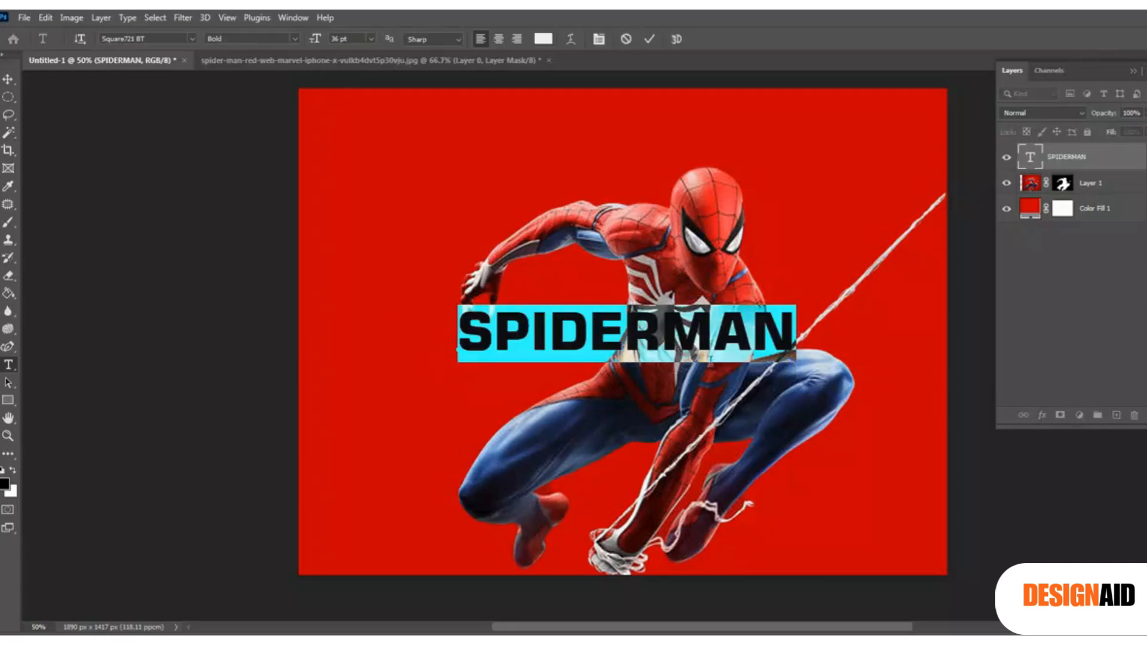
pyautogui.click(8, 81)
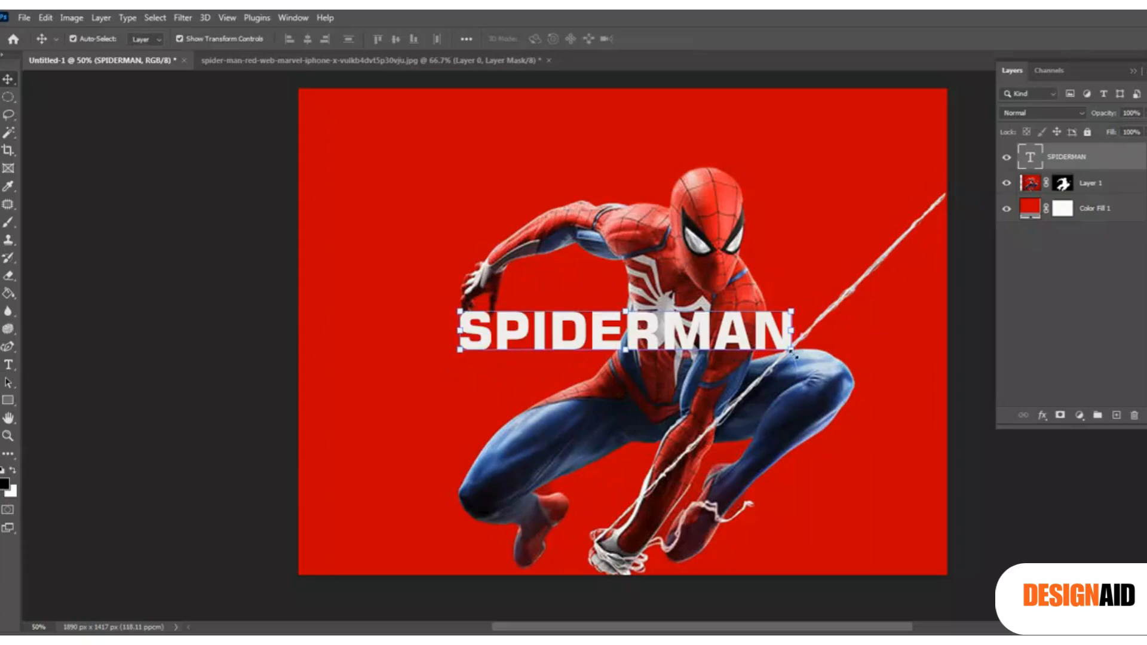
pyautogui.moveTo(791, 351); pyautogui.dragTo(885, 383)
pyautogui.moveTo(421, 305); pyautogui.dragTo(317, 257)
pyautogui.moveTo(888, 389); pyautogui.dragTo(937, 398)
pyautogui.click(673, 39)
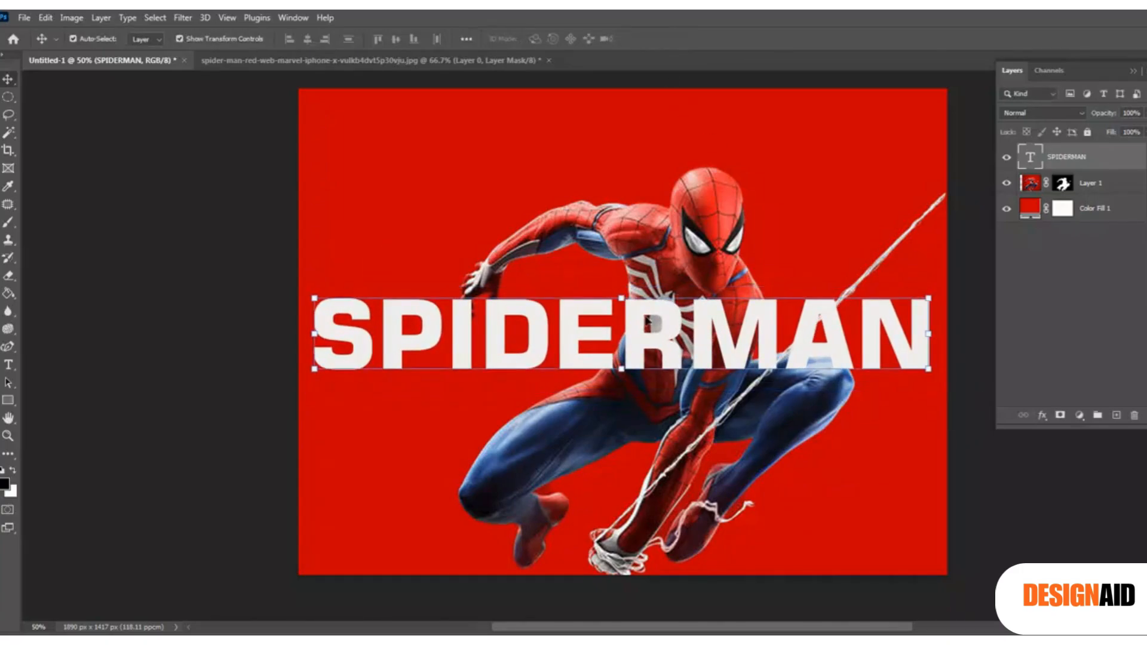
# Skew the SPIDERMAN text vertically so its baseline rises towards the canvas's right edge, and apply the transform.
pyautogui.hotkey('ctrl', 't')
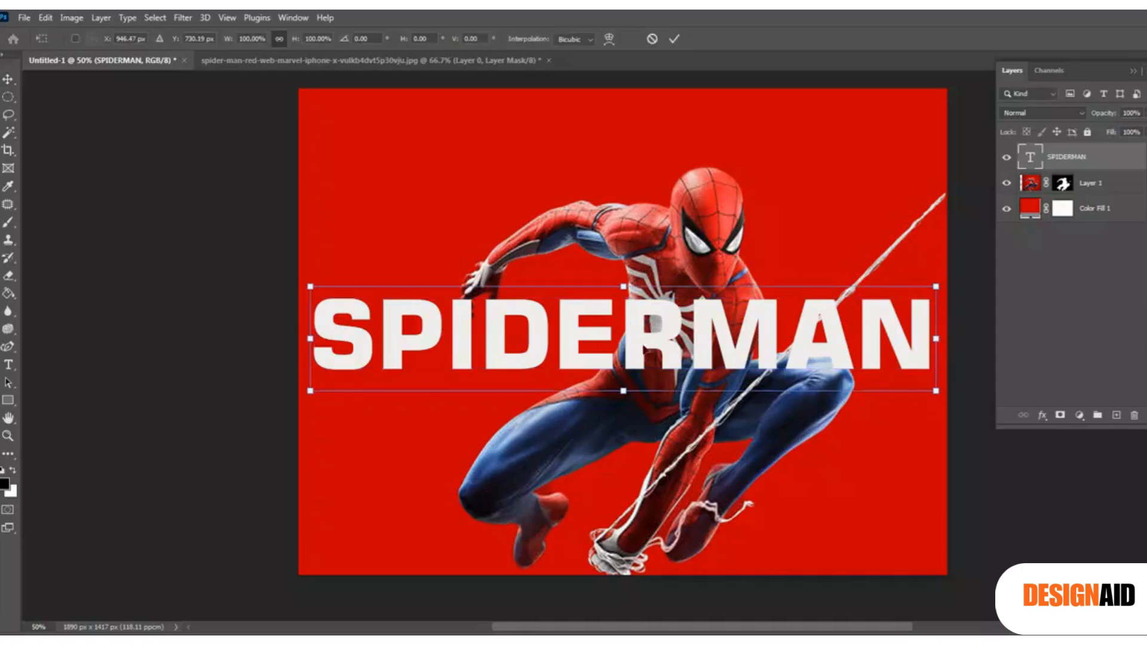
pyautogui.rightClick(595, 322)
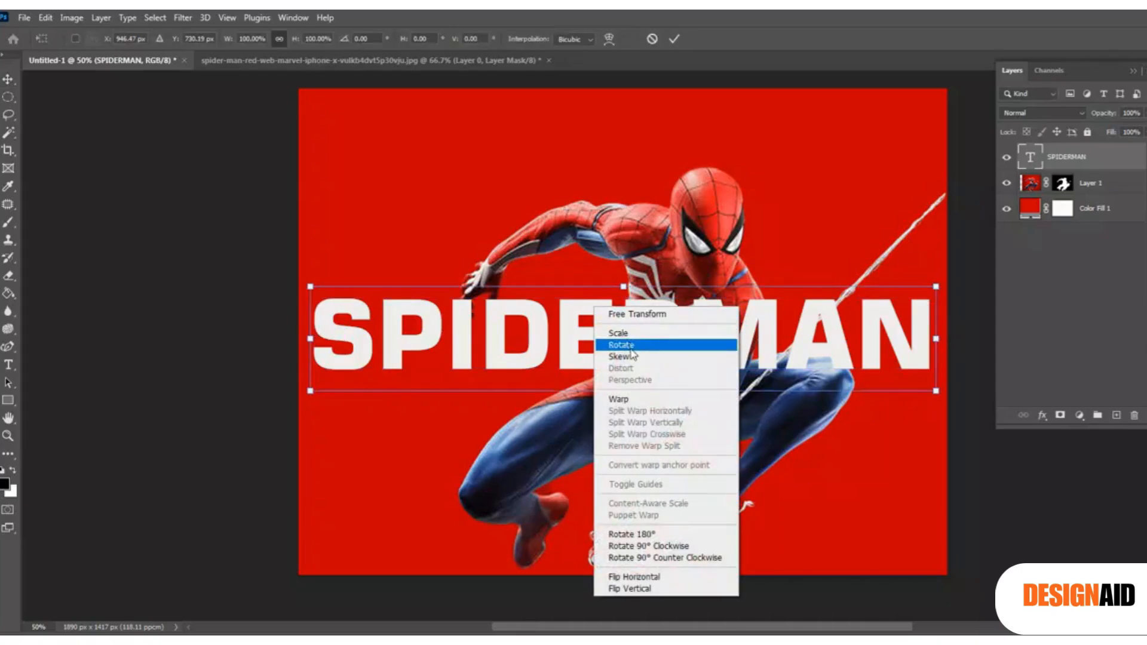
pyautogui.click(621, 344)
pyautogui.moveTo(940, 290); pyautogui.dragTo(950, 216)
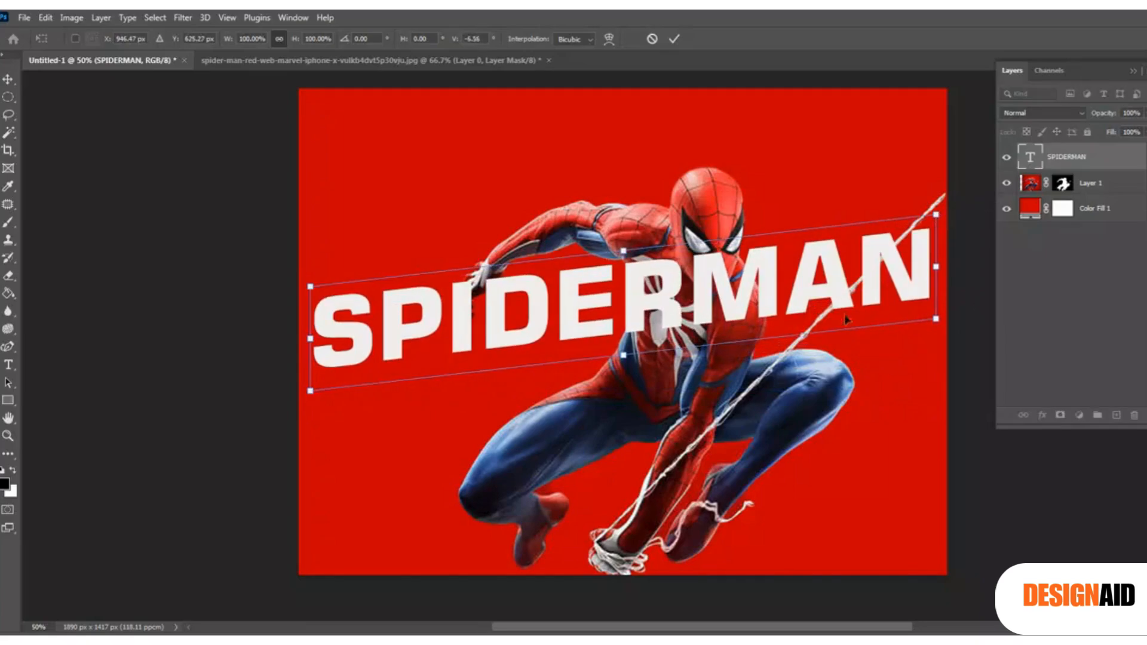
pyautogui.moveTo(307, 399); pyautogui.dragTo(307, 443)
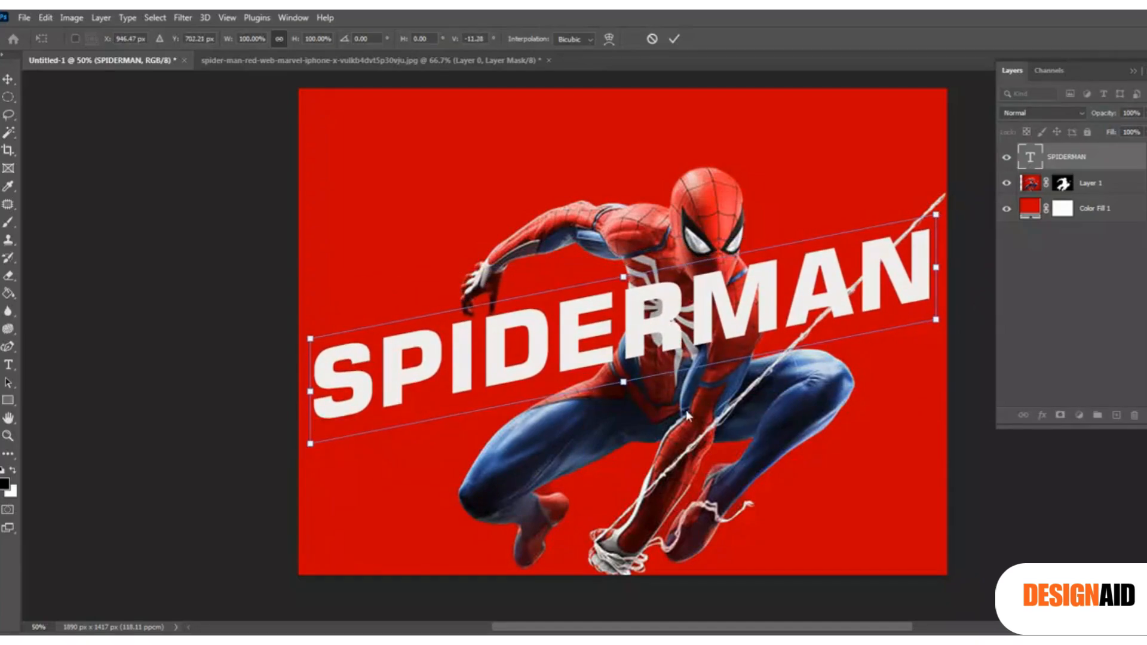
pyautogui.moveTo(936, 325); pyautogui.dragTo(955, 360)
pyautogui.click(673, 40)
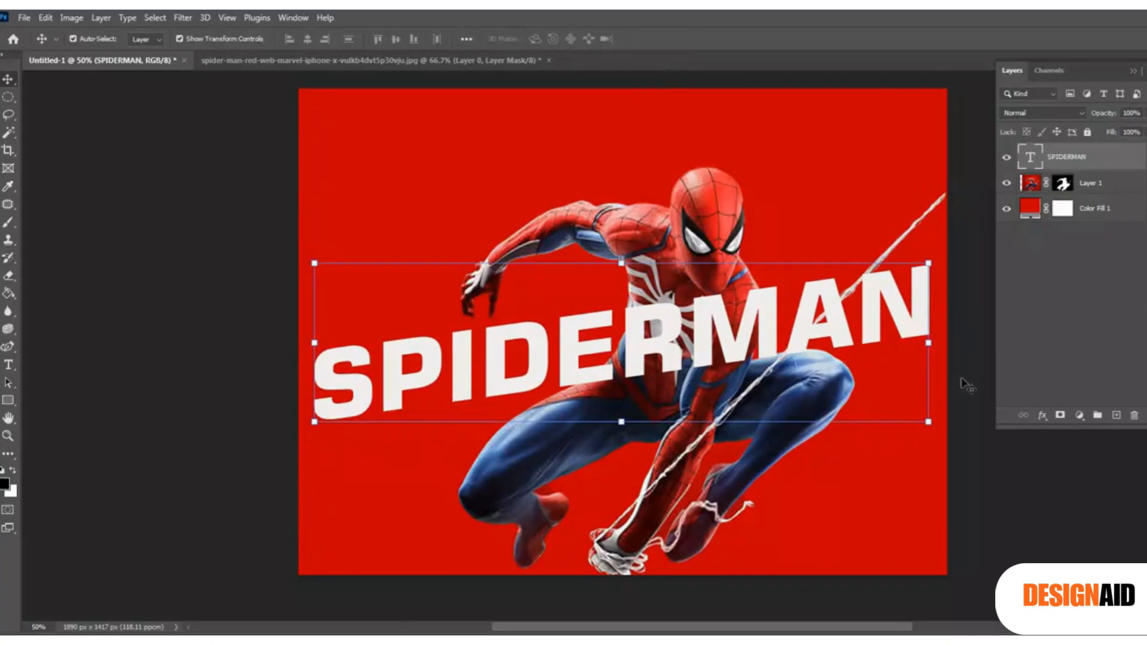
# Scale the slanted SPIDERMAN text to about 104% so it spans the canvas's full width.
pyautogui.click(945, 339)
pyautogui.moveTo(946, 339)
pyautogui.mouseDown()
pyautogui.moveTo(961, 316)
pyautogui.moveTo(948, 318)
pyautogui.mouseUp()
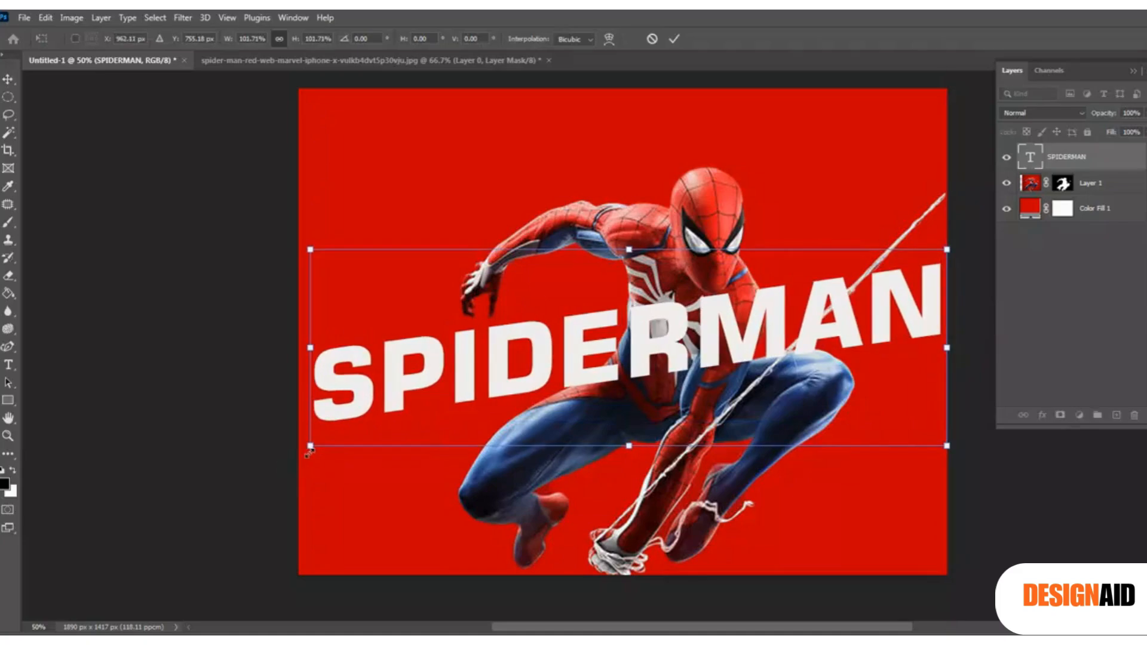
pyautogui.moveTo(313, 466); pyautogui.dragTo(298, 471)
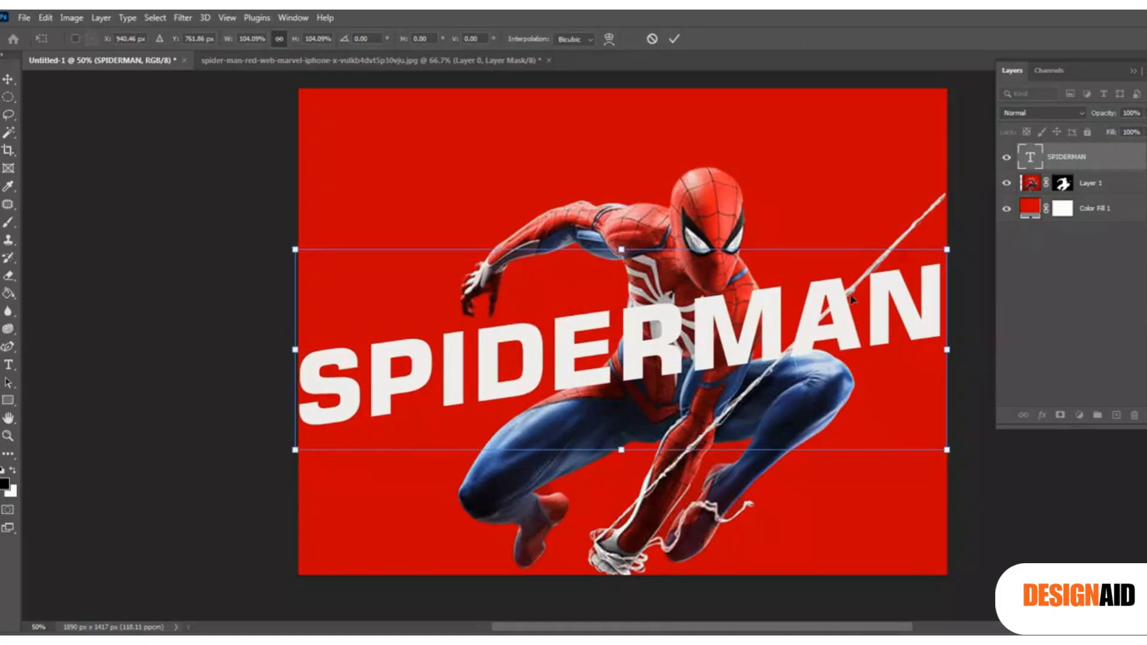
pyautogui.click(1093, 187)
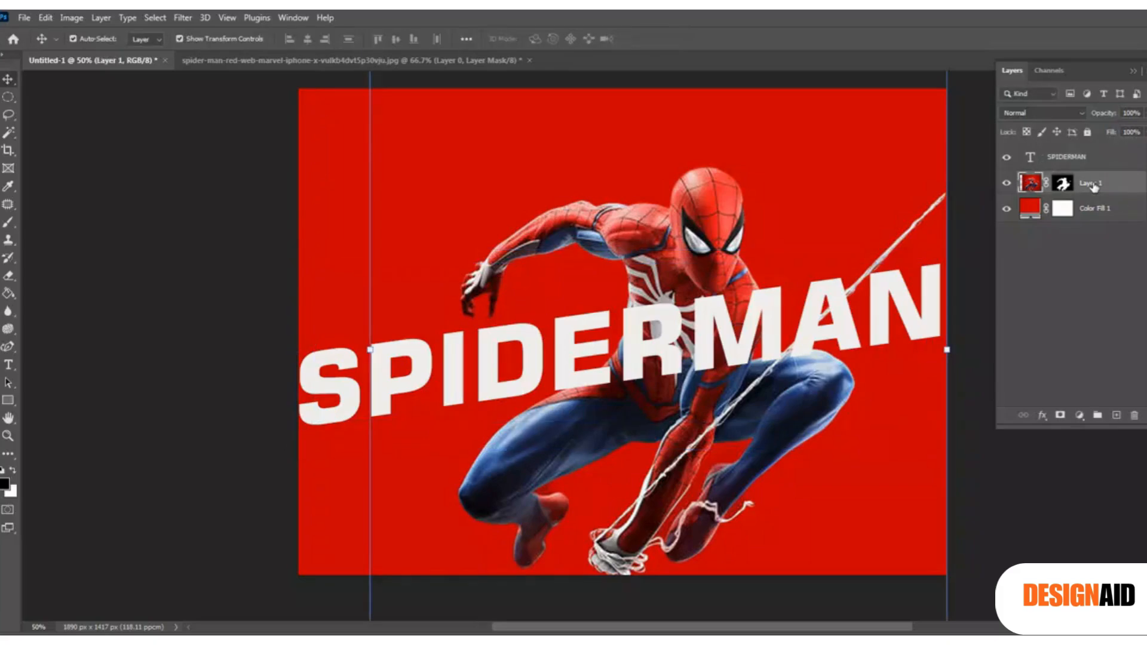
pyautogui.moveTo(1093, 187); pyautogui.dragTo(1077, 164)
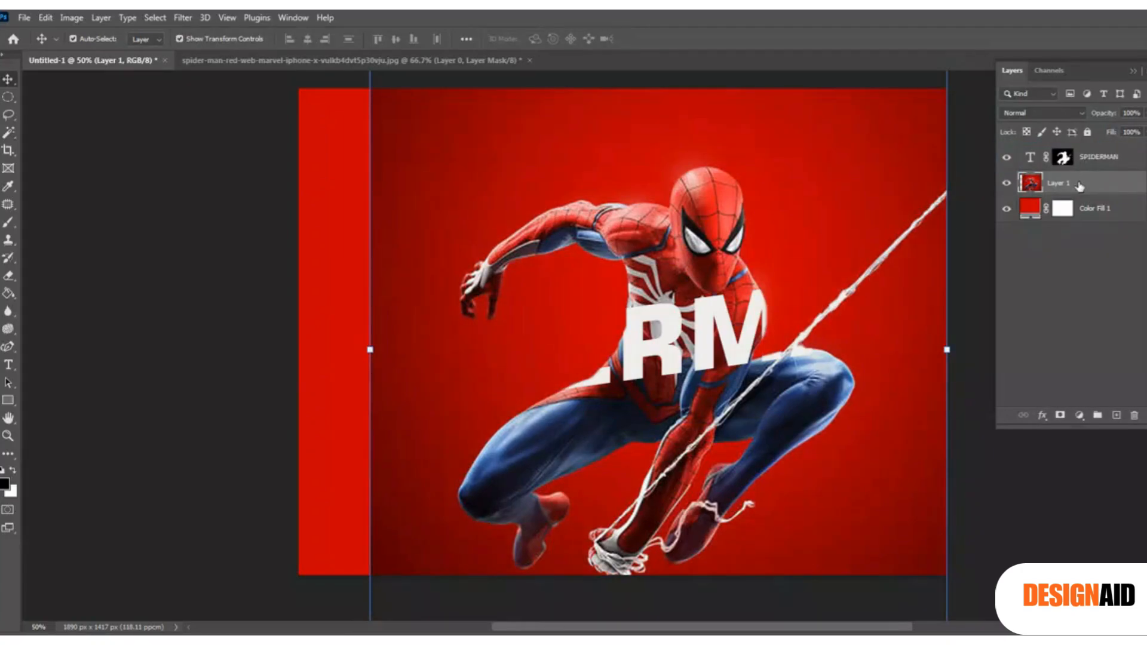
pyautogui.hotkey('ctrl', 'z')
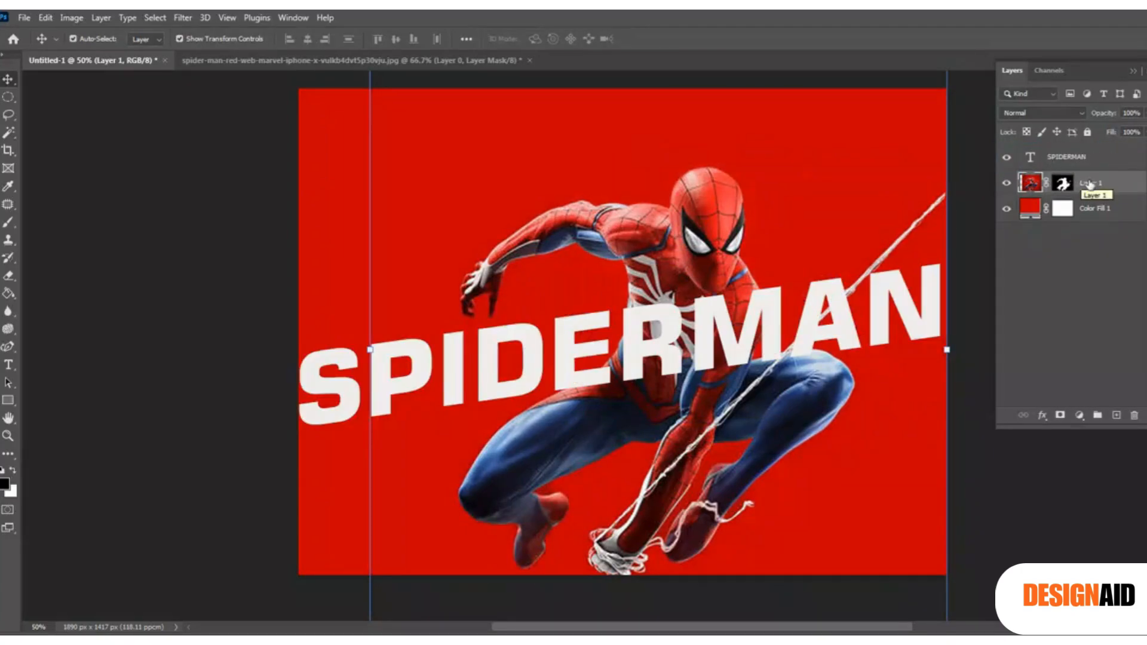
# Move the Spider-Man layer above the SPIDERMAN text layer so the figure stands in front of the letters.
pyautogui.moveTo(1066, 158); pyautogui.dragTo(1087, 184)
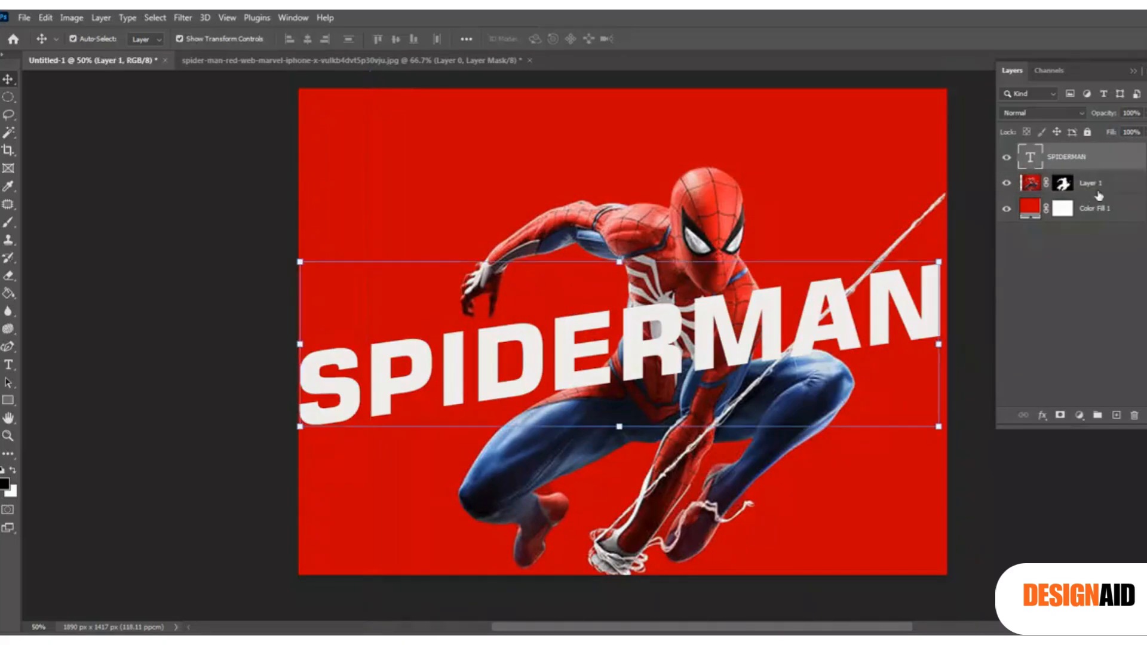
pyautogui.moveTo(1027, 160); pyautogui.dragTo(1032, 189)
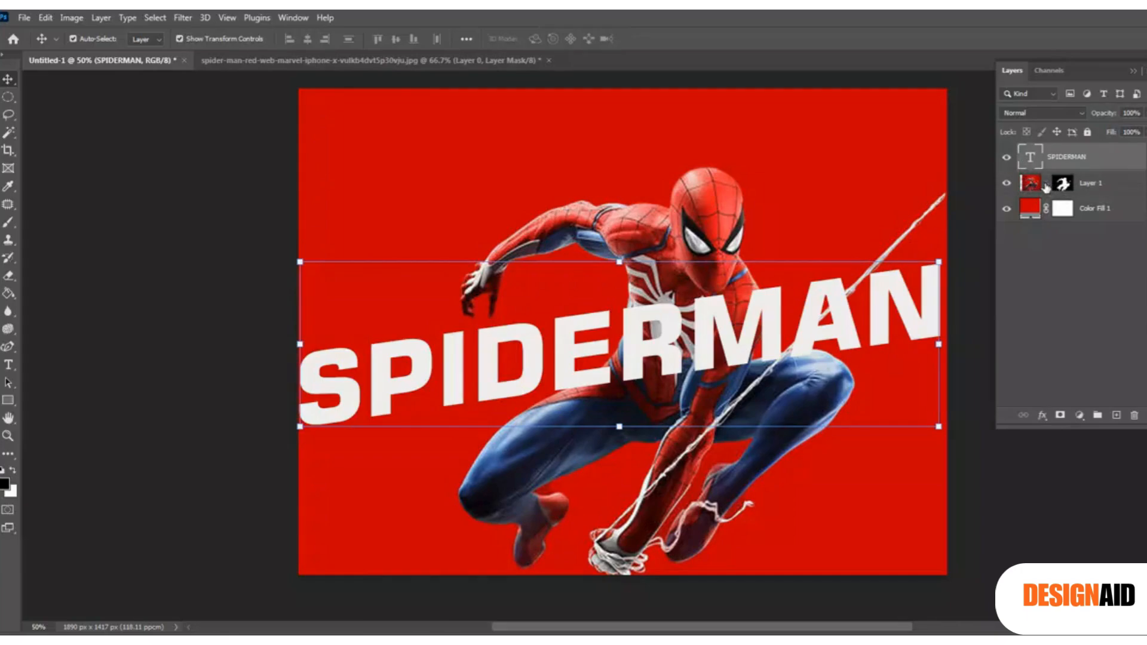
pyautogui.click(1046, 182)
pyautogui.moveTo(1099, 187); pyautogui.dragTo(1096, 154)
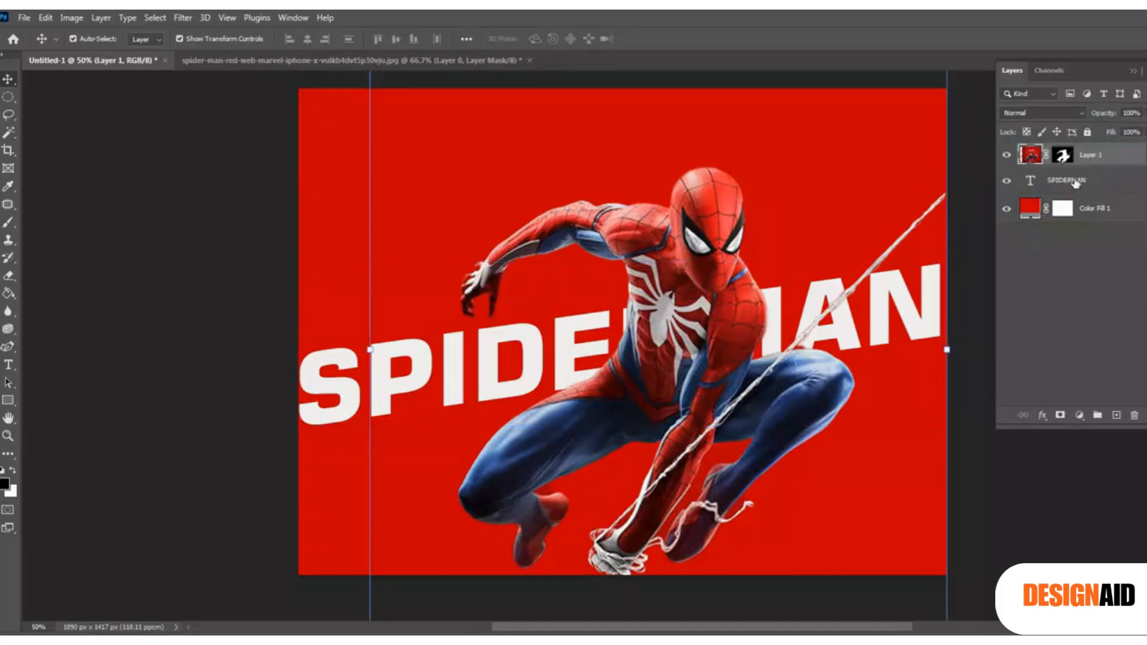
# Duplicate the SPIDERMAN text layer and place the copy above the Spider-Man layer.
pyautogui.click(1075, 182)
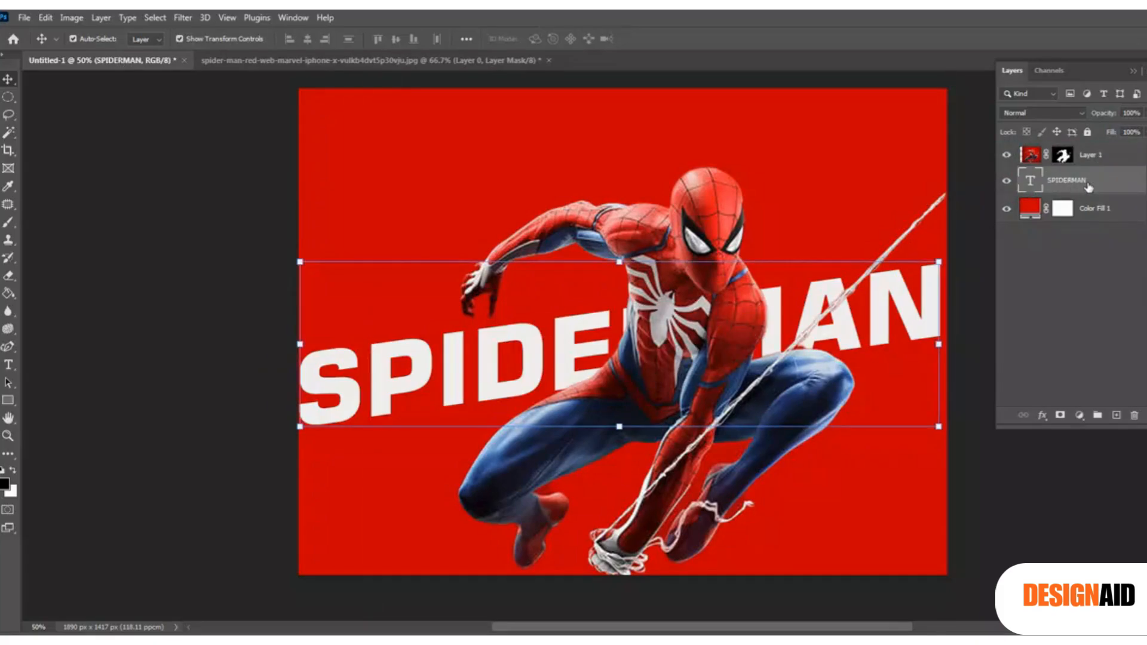
pyautogui.hotkey('ctrl', 'j')
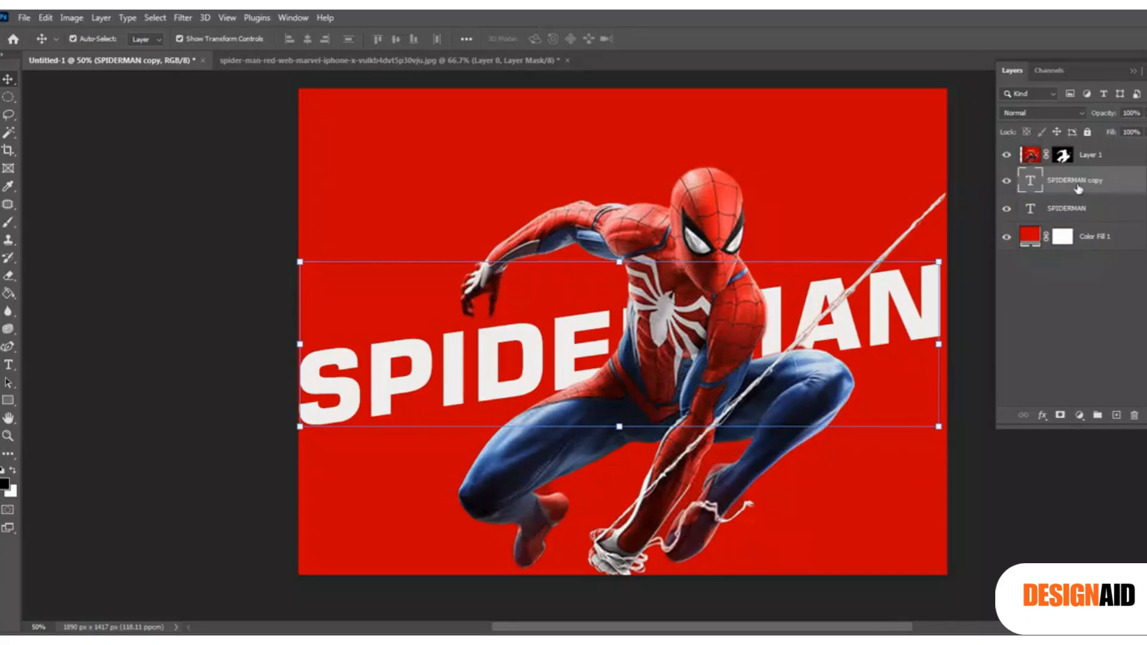
pyautogui.moveTo(1080, 182); pyautogui.dragTo(1082, 149)
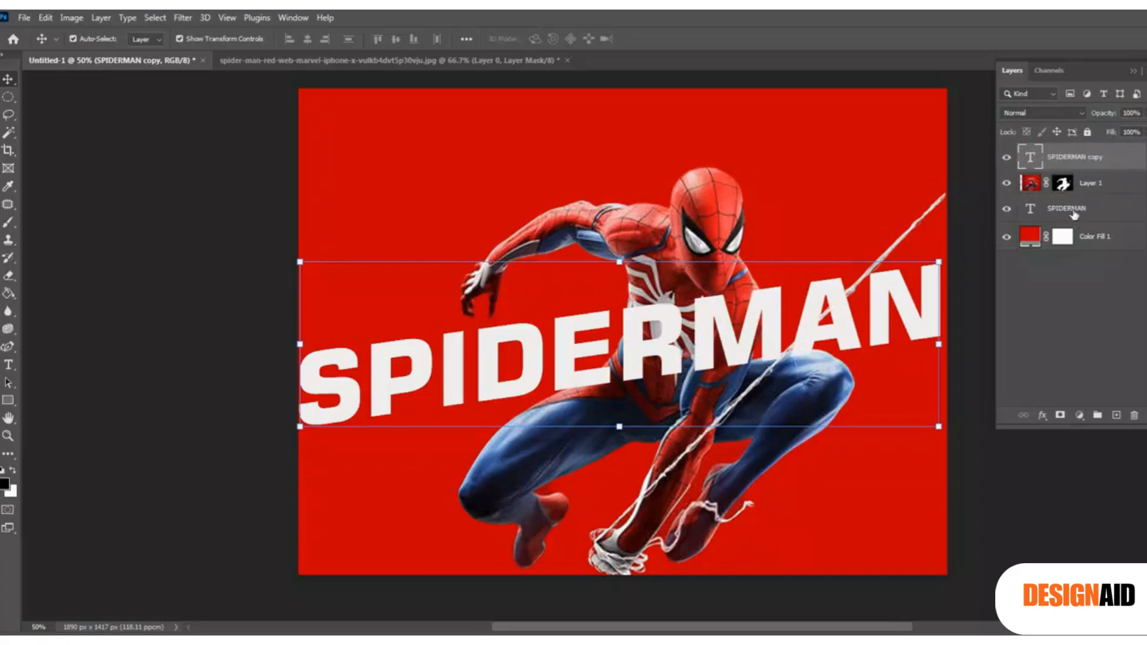
# Set the upper SPIDERMAN text copy's fill to 0% and give it a white 4 px inside stroke.
pyautogui.click(1073, 213)
pyautogui.click(1131, 149)
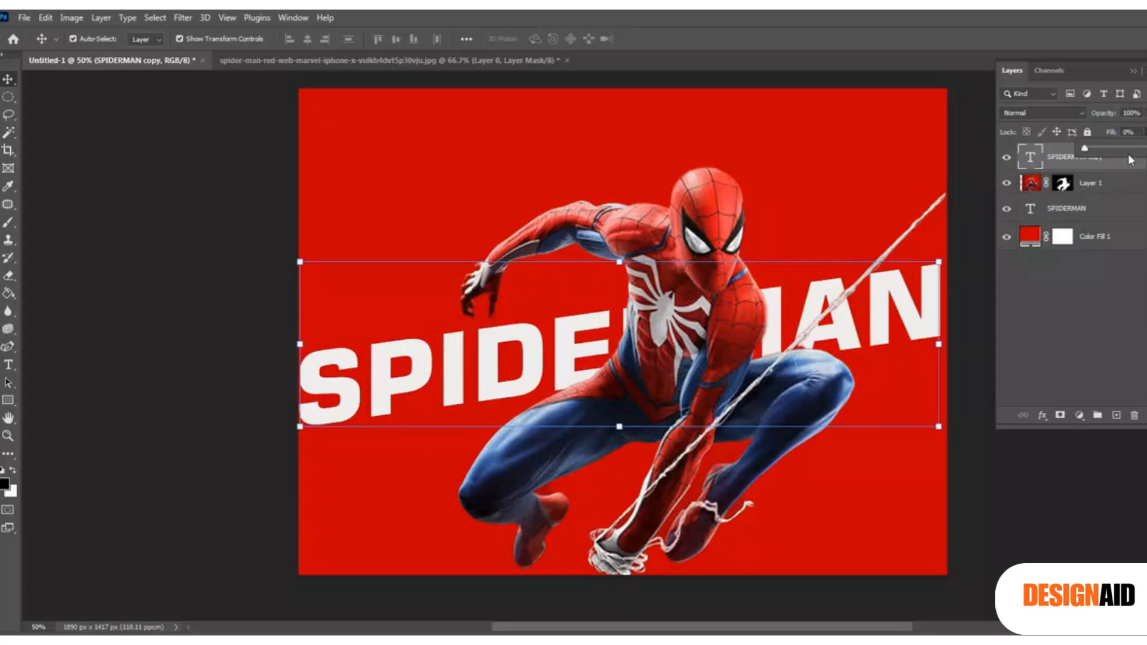
pyautogui.click(1044, 419)
pyautogui.click(1046, 419)
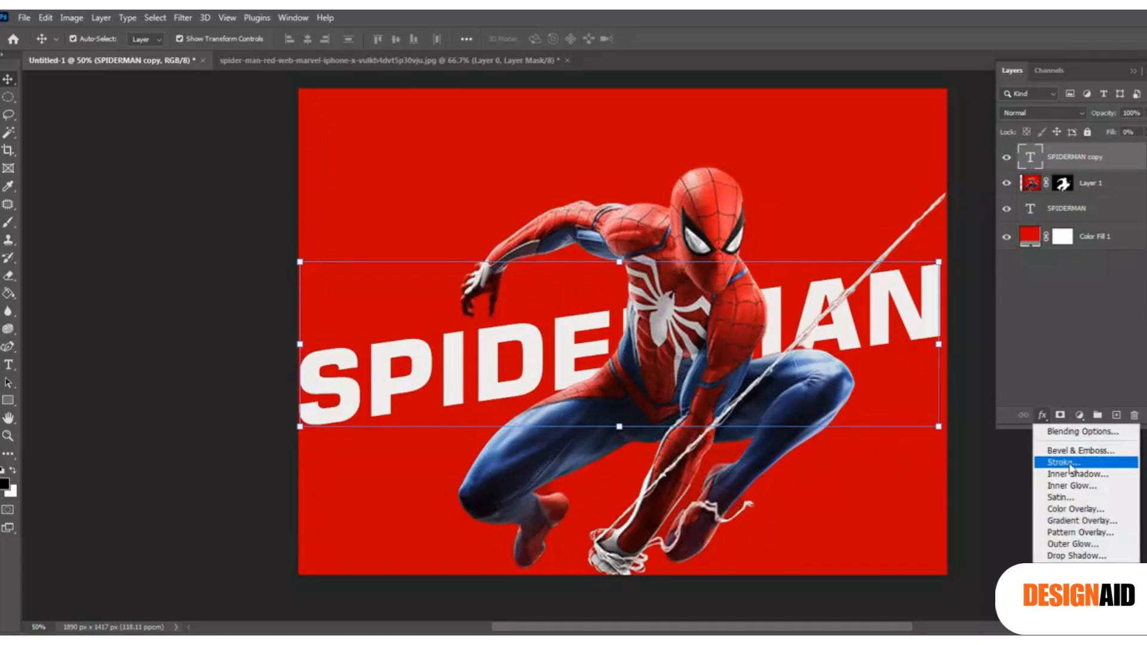
pyautogui.click(1069, 462)
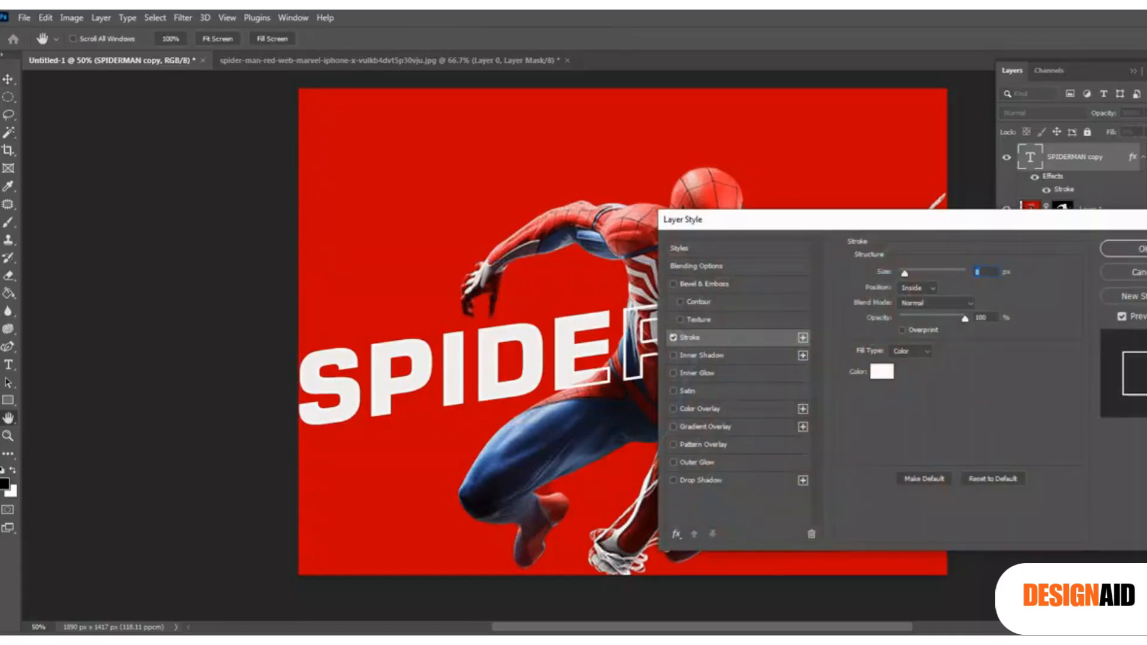
pyautogui.write('5')
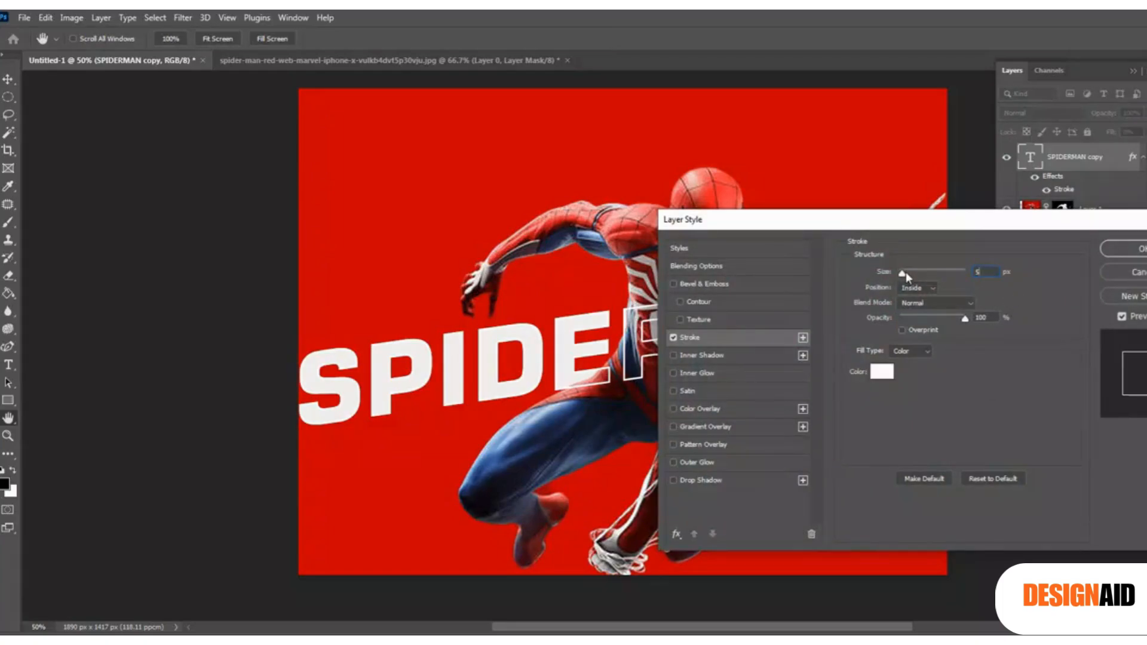
pyautogui.moveTo(912, 220); pyautogui.dragTo(979, 216)
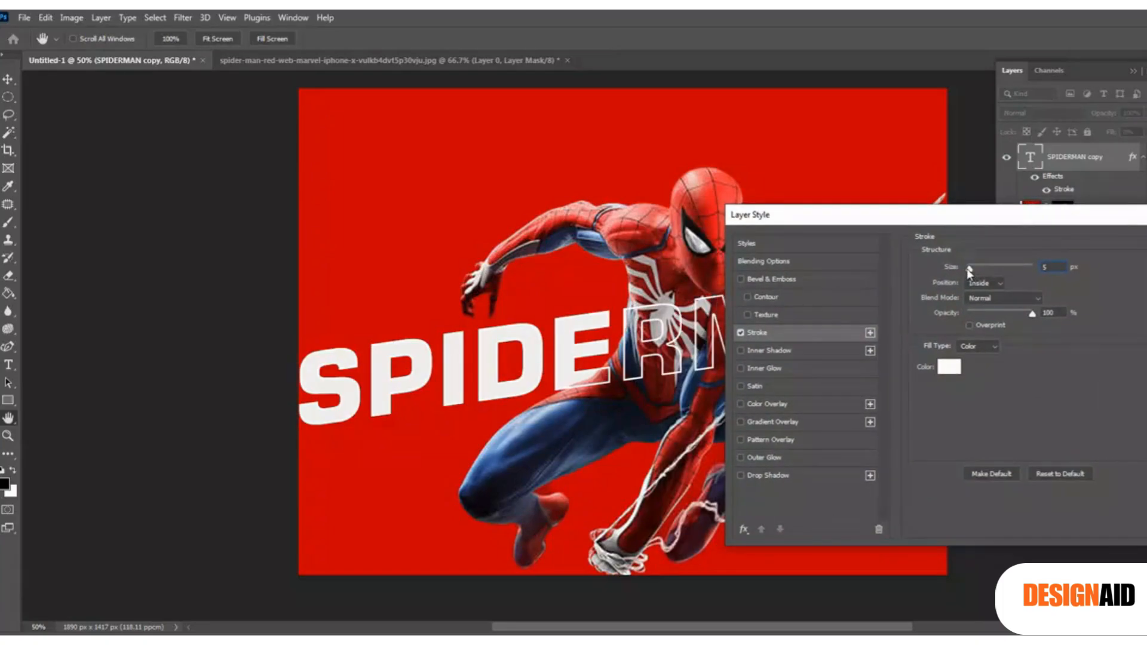
pyautogui.moveTo(969, 272); pyautogui.dragTo(970, 278)
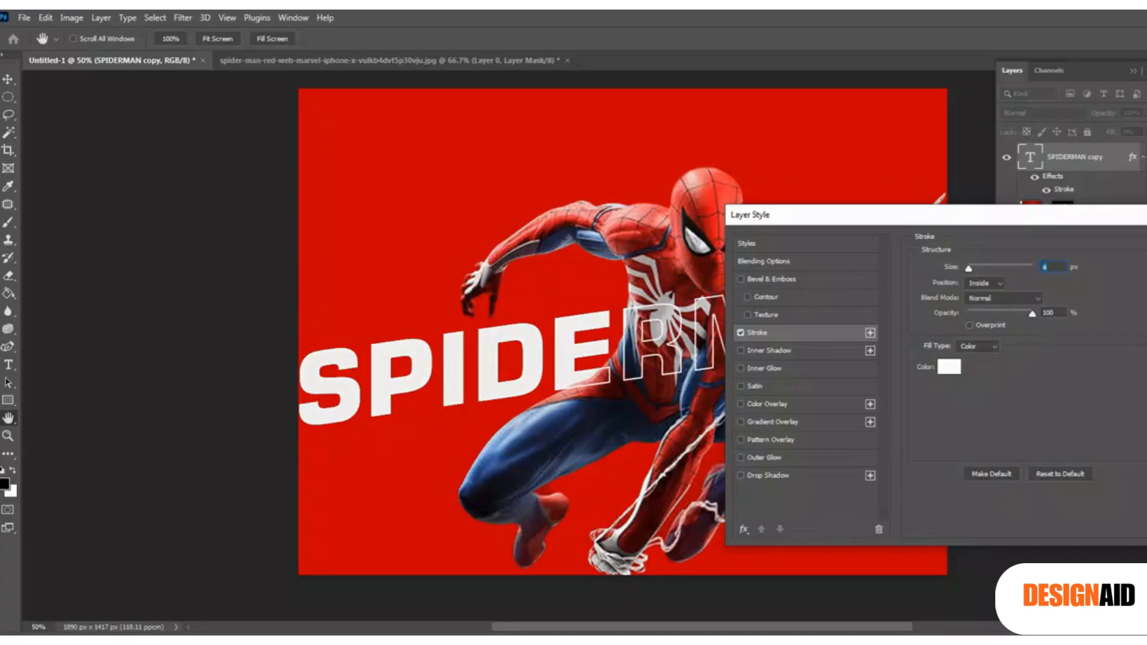
pyautogui.press('Return')
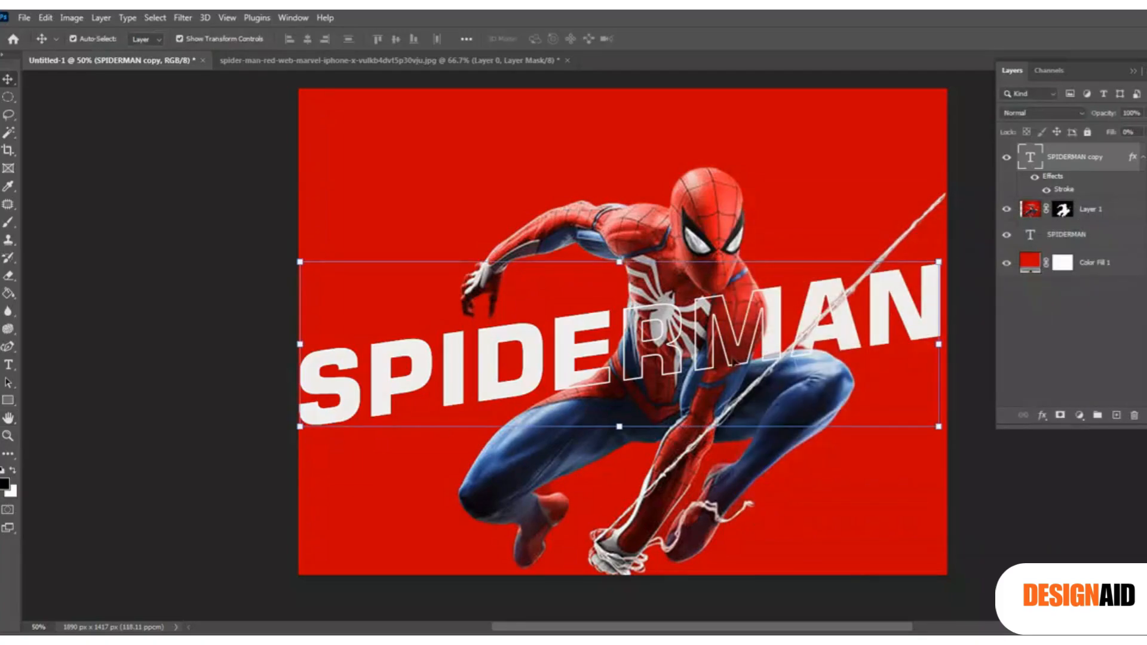
# Add a white 4 px inside stroke to the original SPIDERMAN text layer behind the figure.
pyautogui.click(1099, 238)
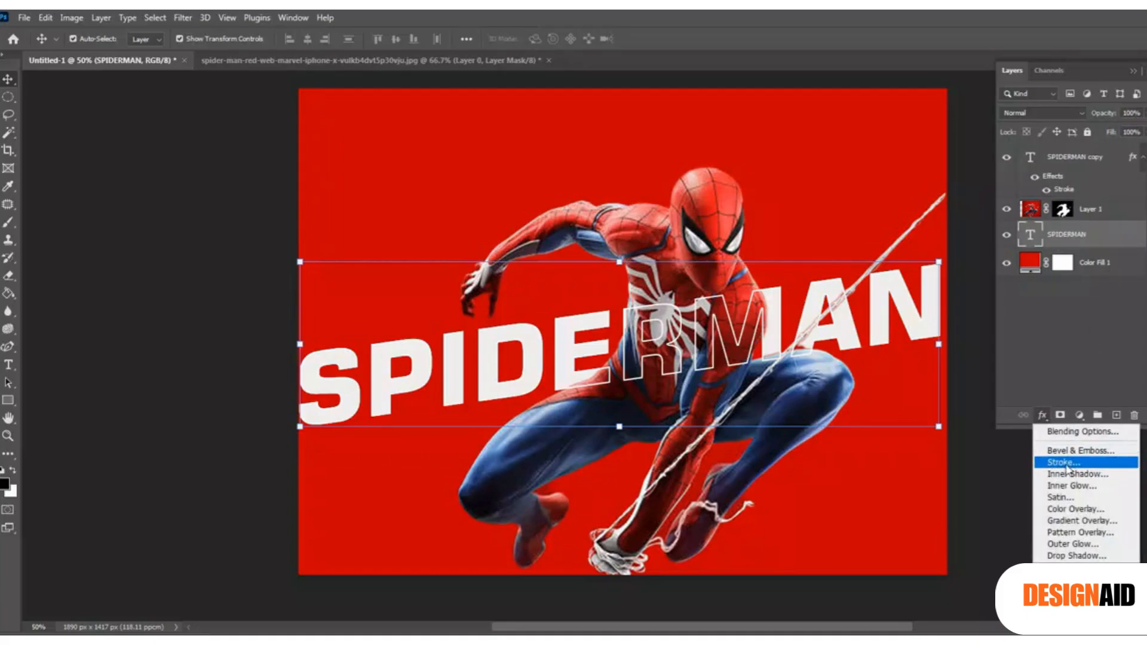
pyautogui.click(1072, 462)
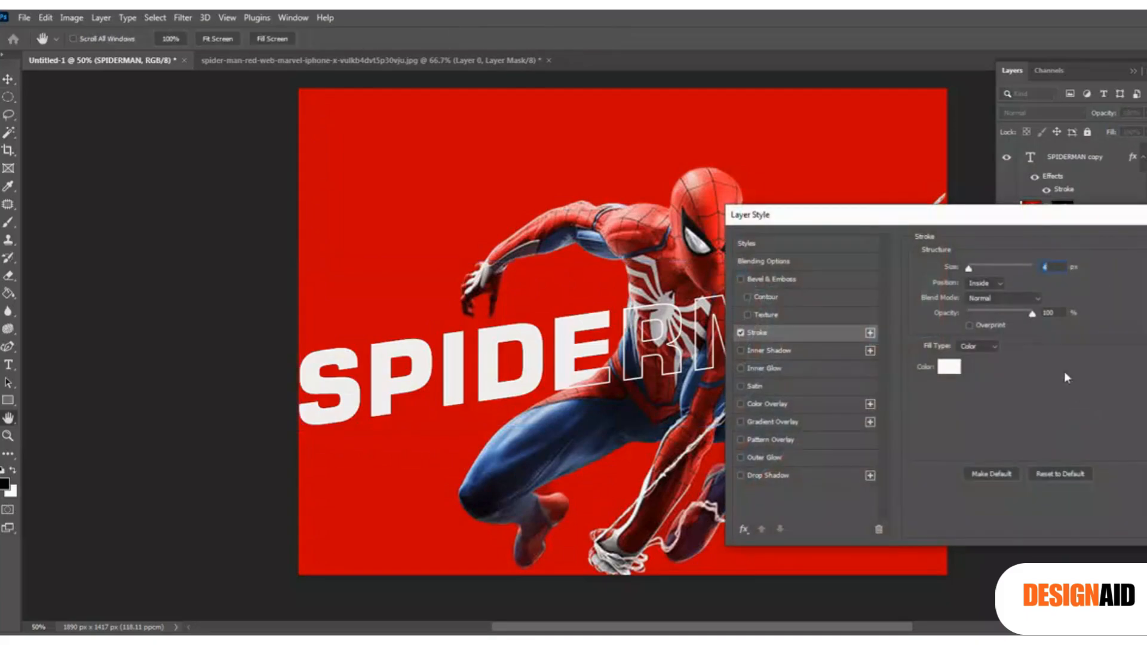
pyautogui.press('Return')
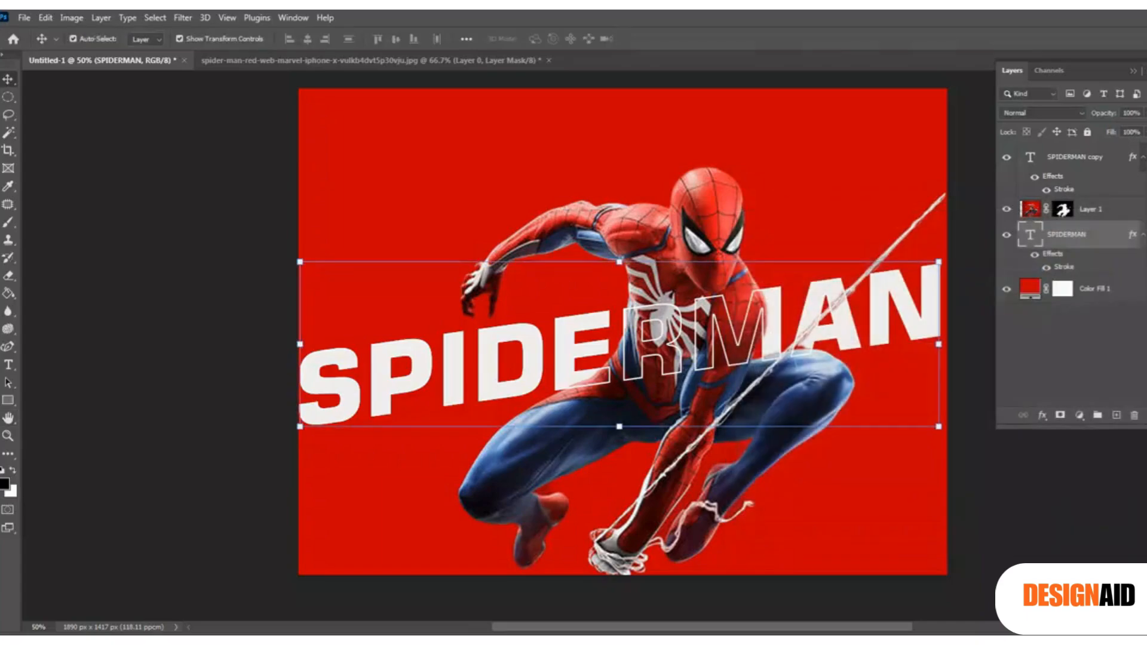
# Link the SPIDERMAN text layer with its outlined copy, and clear the selection of both.
pyautogui.click(1082, 160)
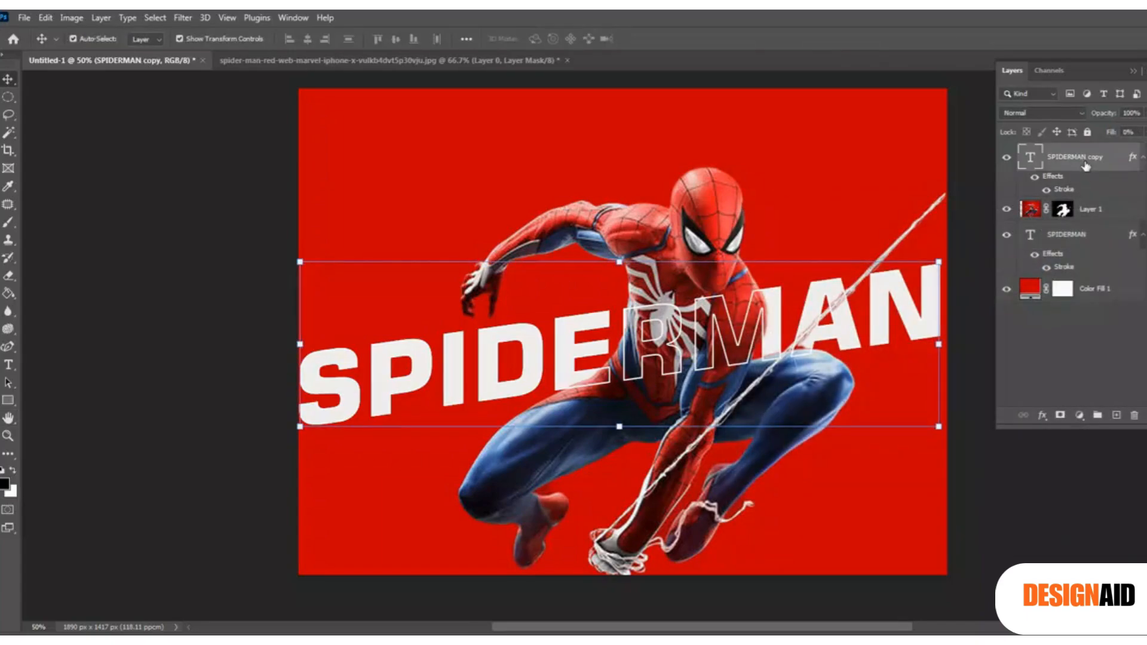
pyautogui.keyDown('ctrl'); pyautogui.click(1081, 239); pyautogui.keyUp('ctrl')
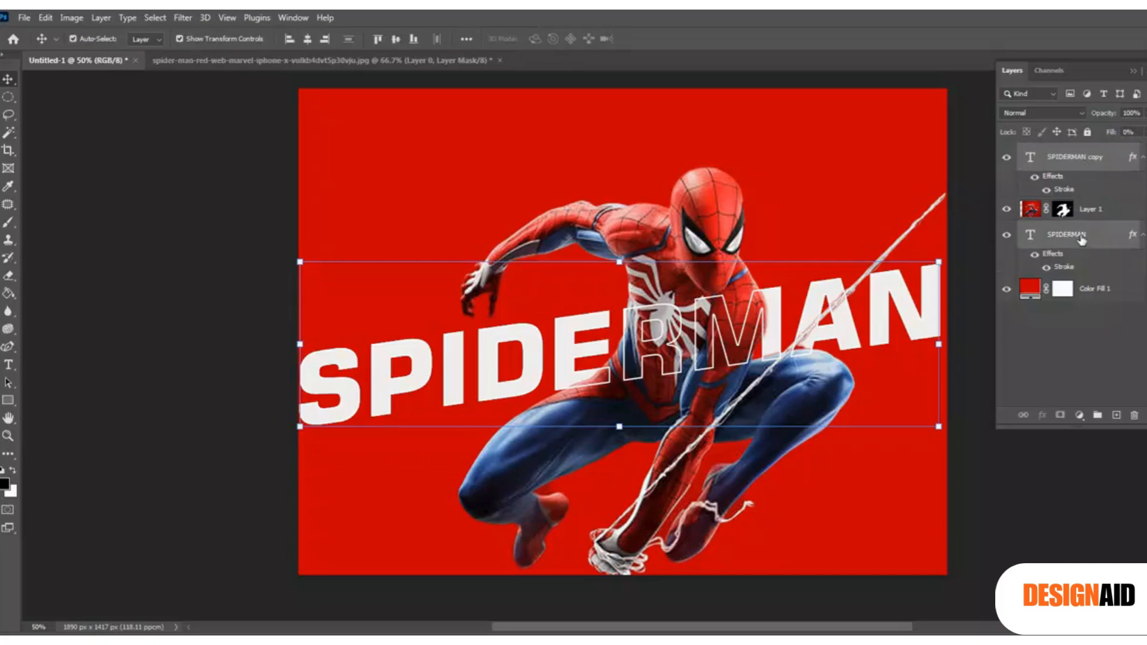
pyautogui.click(1023, 416)
pyautogui.click(896, 192)
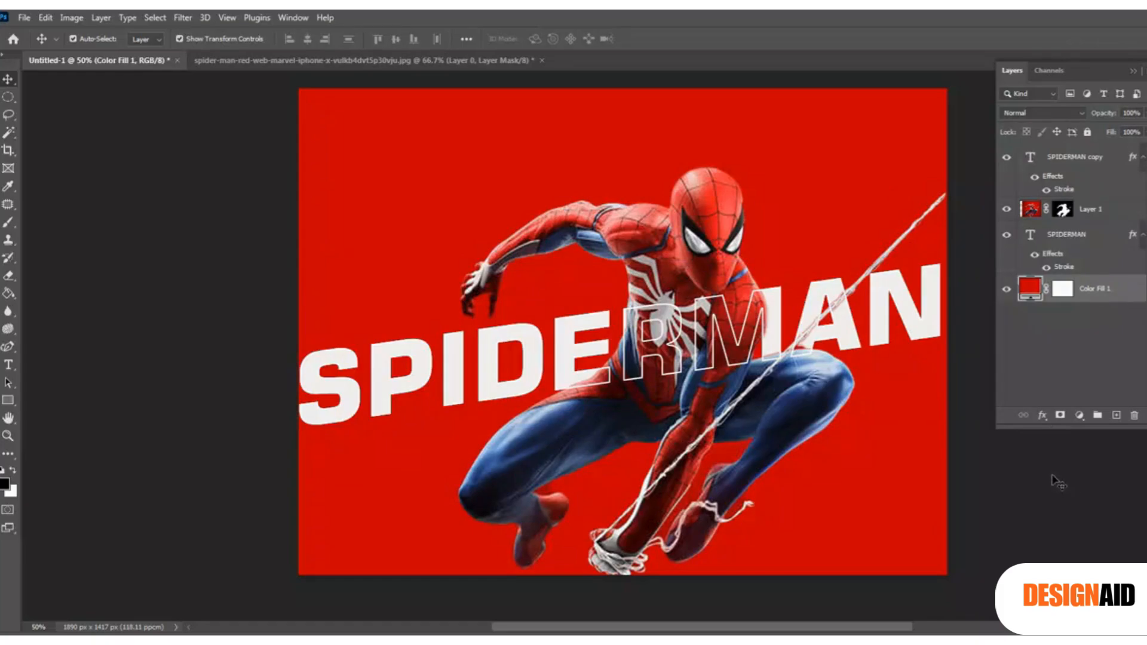
# Shift the linked SPIDERMAN texts slightly right and down so they are horizontally centred on the canvas.
pyautogui.click(1135, 71)
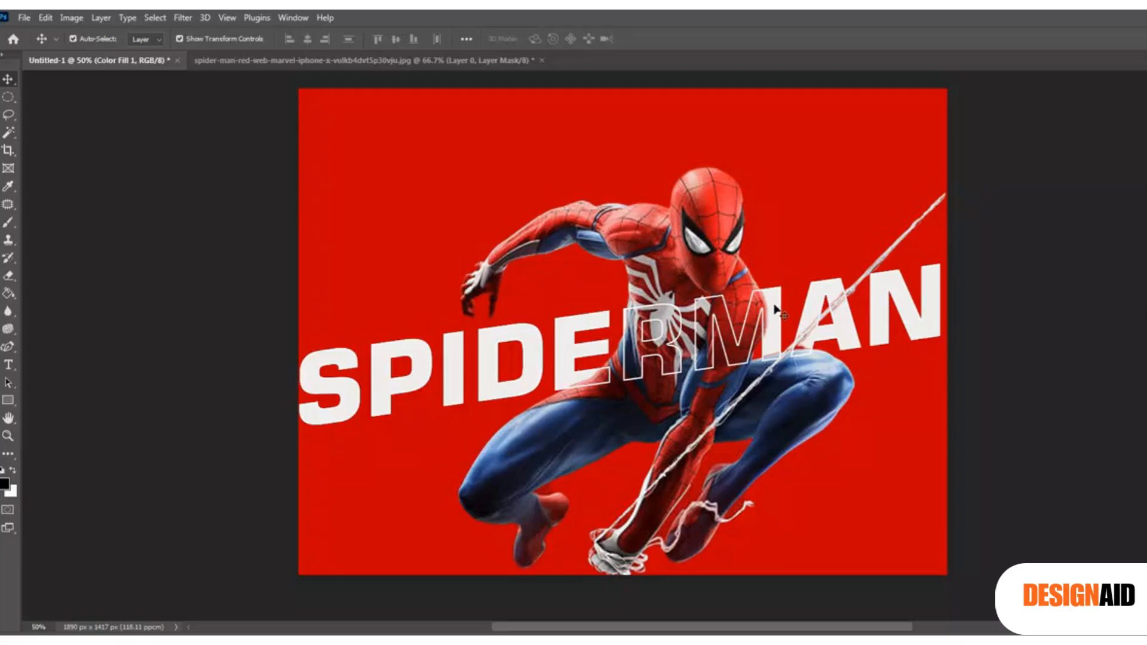
pyautogui.moveTo(777, 313)
pyautogui.mouseDown()
pyautogui.moveTo(774, 275)
pyautogui.moveTo(773, 391)
pyautogui.moveTo(760, 203)
pyautogui.moveTo(771, 452)
pyautogui.moveTo(775, 321)
pyautogui.moveTo(816, 287)
pyautogui.moveTo(782, 301)
pyautogui.moveTo(774, 326)
pyautogui.moveTo(786, 282)
pyautogui.moveTo(779, 200)
pyautogui.moveTo(781, 324)
pyautogui.mouseUp()
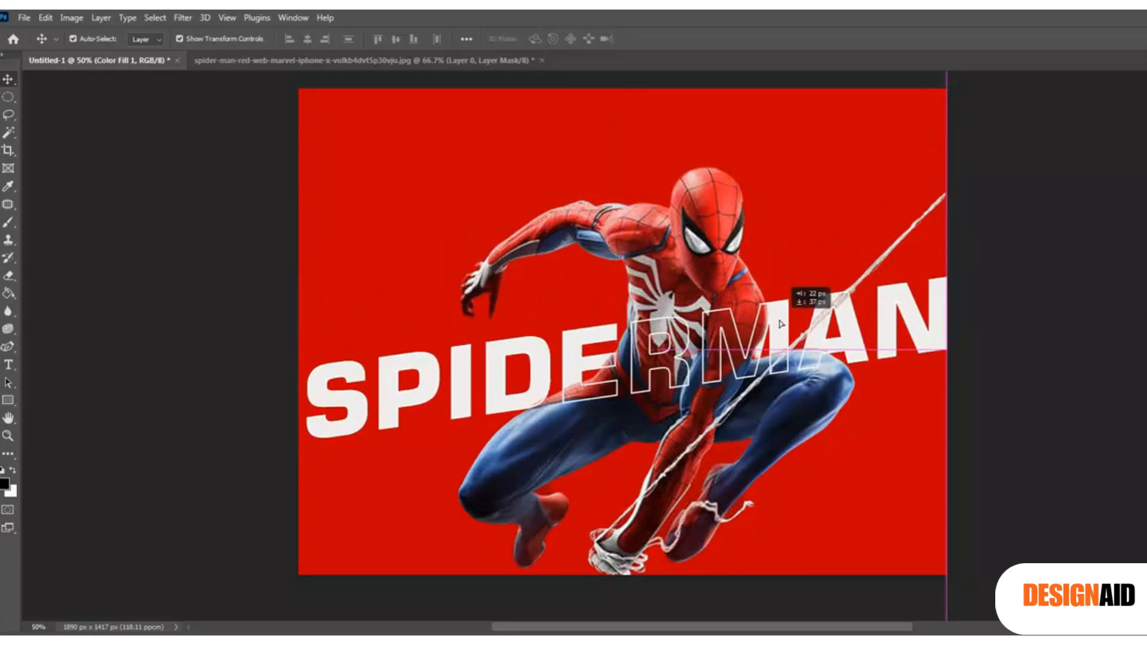
pyautogui.moveTo(781, 324); pyautogui.dragTo(777, 325)
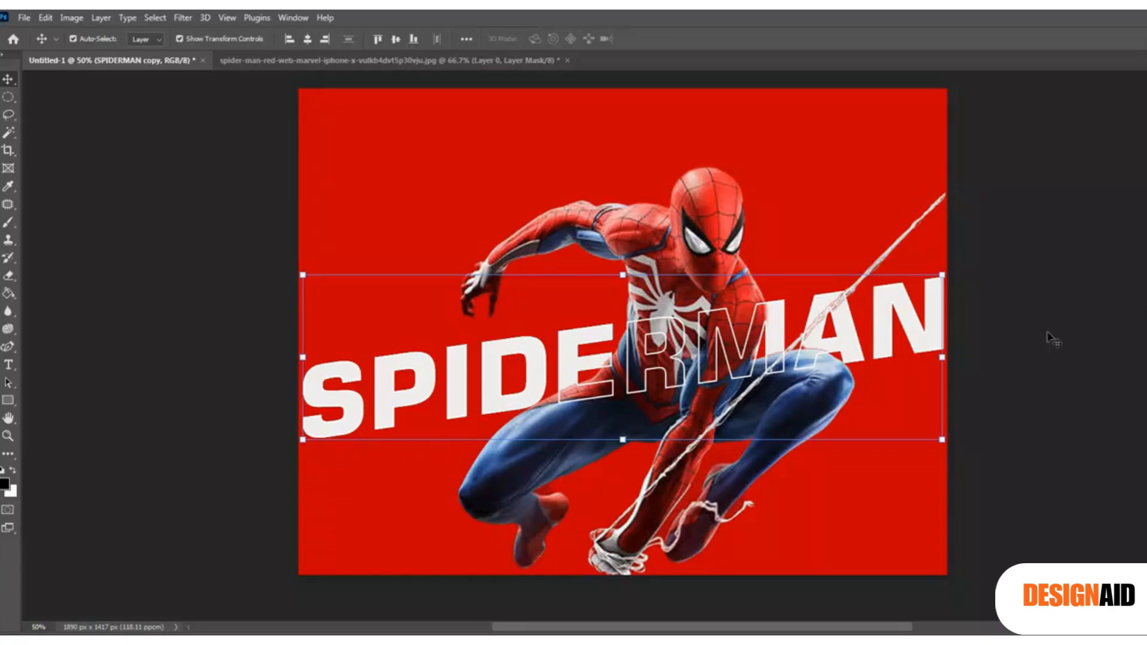
pyautogui.click(786, 189)
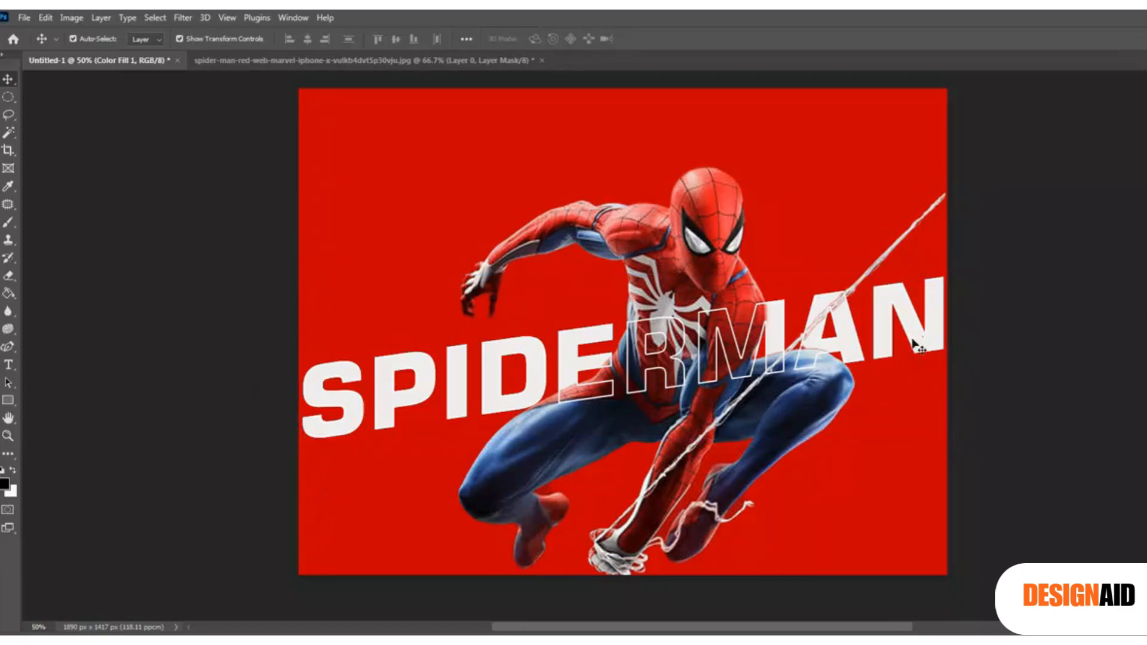
pyautogui.moveTo(919, 347)
pyautogui.mouseDown()
pyautogui.moveTo(925, 285)
pyautogui.moveTo(929, 366)
pyautogui.moveTo(915, 316)
pyautogui.moveTo(918, 334)
pyautogui.mouseUp()
pyautogui.hotkey('ctrl', 'z')
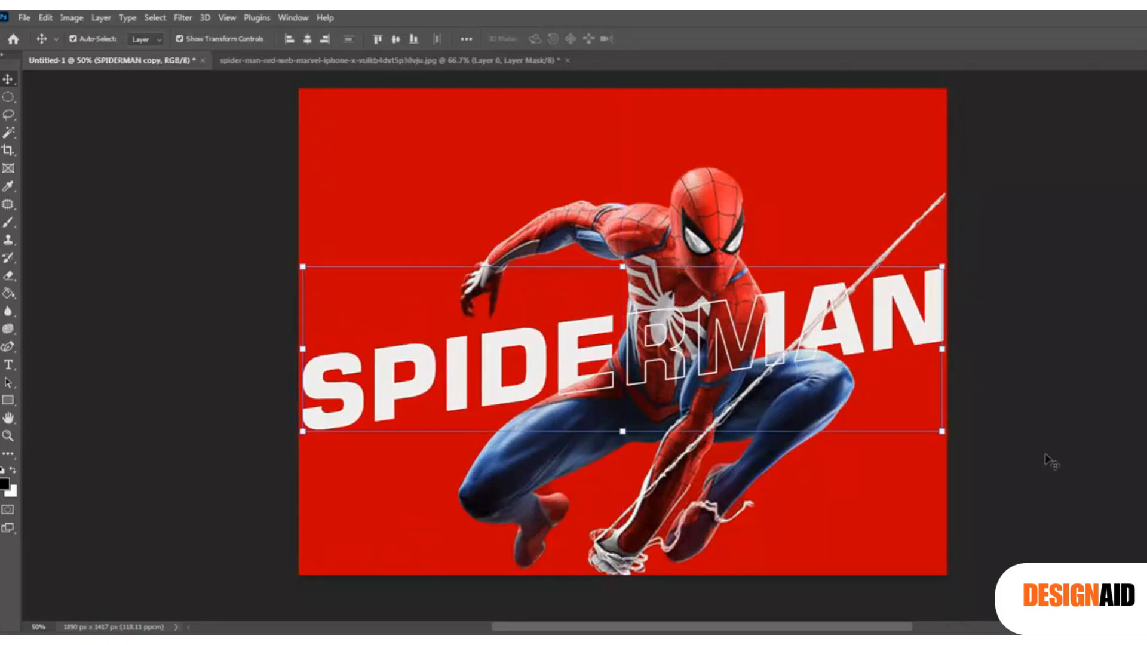
pyautogui.click(911, 497)
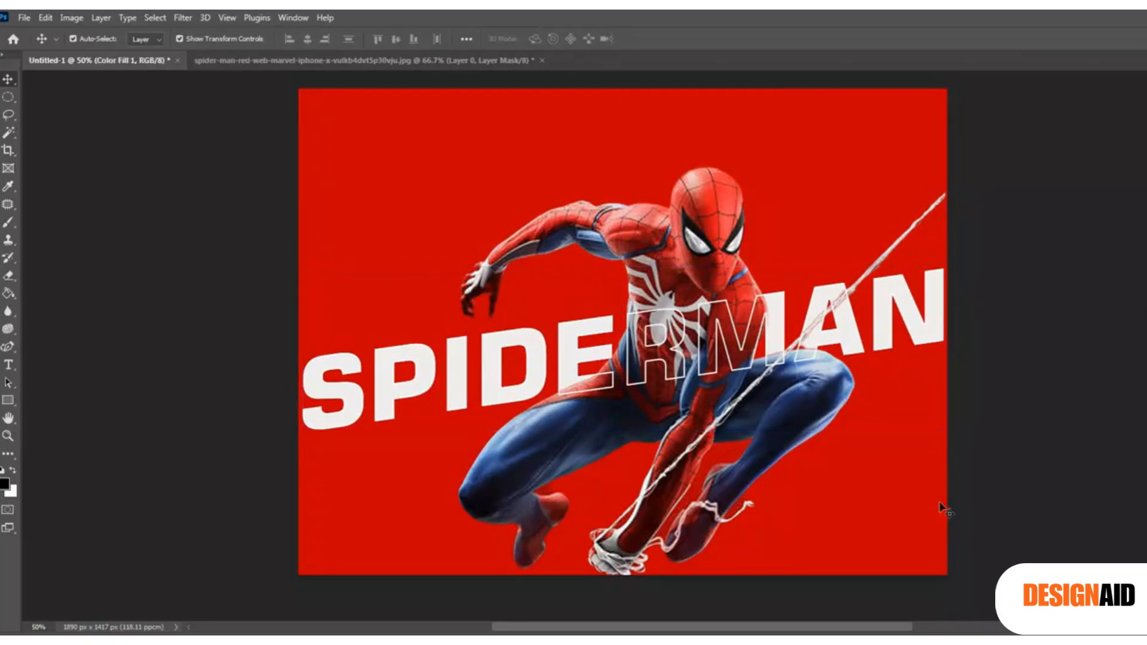